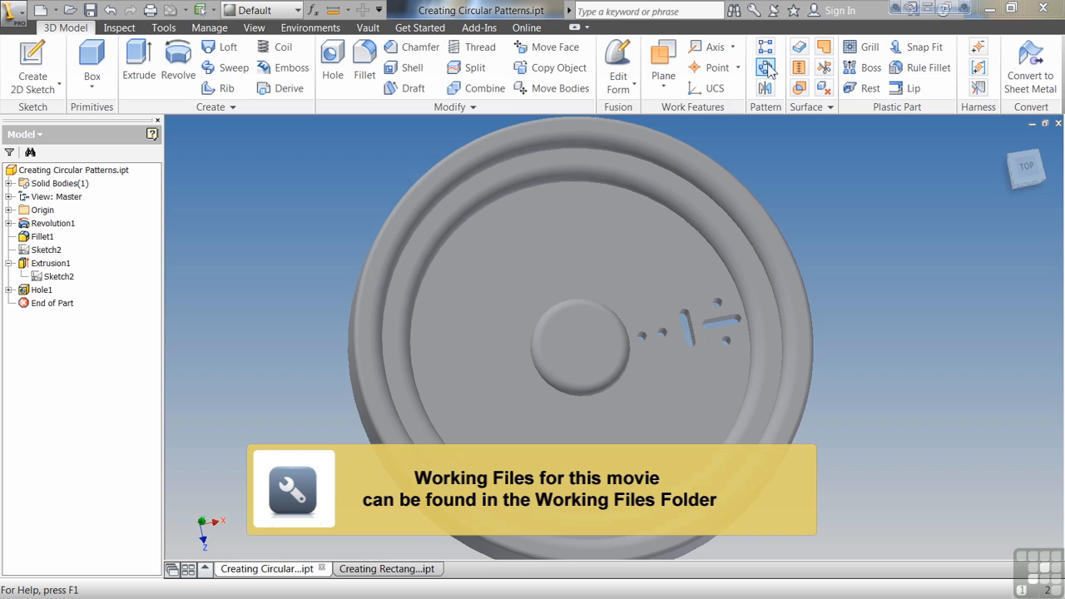
# Step: Set up a circular pattern of the slot cuts and small holes around the disc's axis with 8 occurrences
pyautogui.click(765, 68)
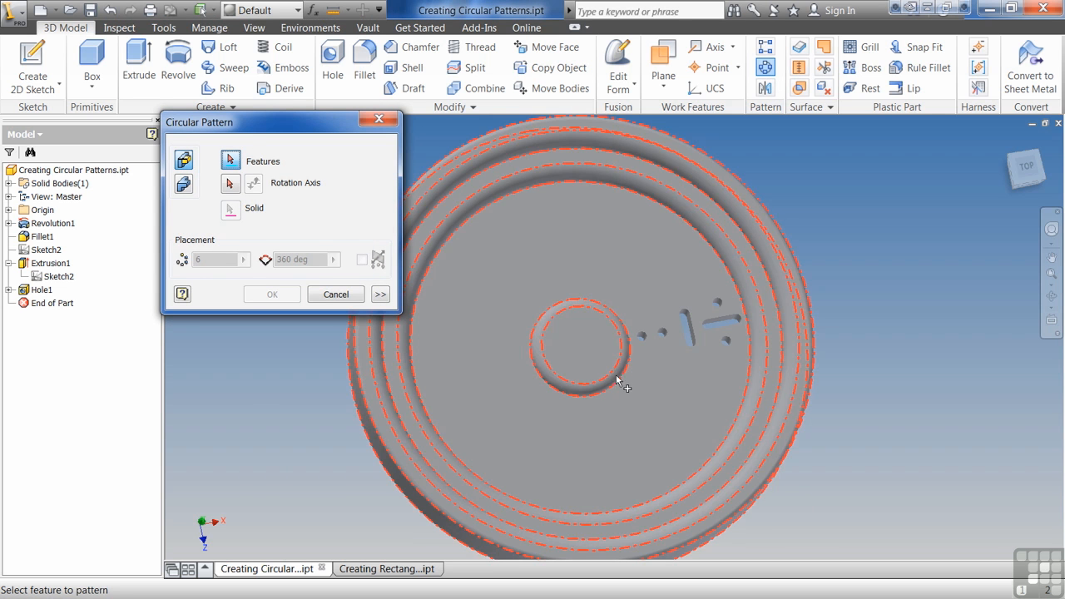
pyautogui.click(662, 333)
pyautogui.click(690, 325)
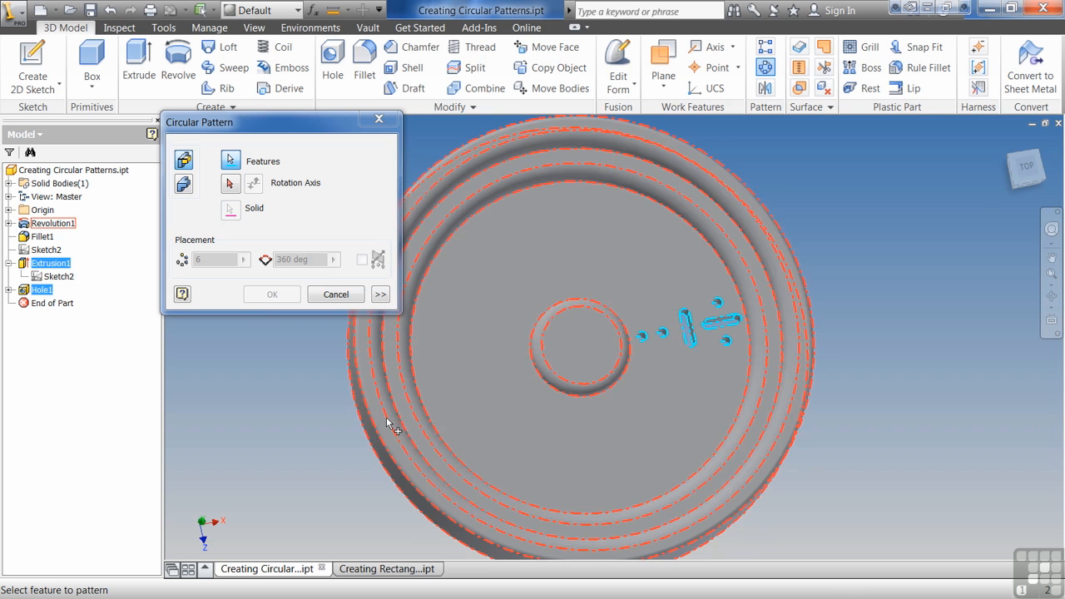
pyautogui.click(231, 184)
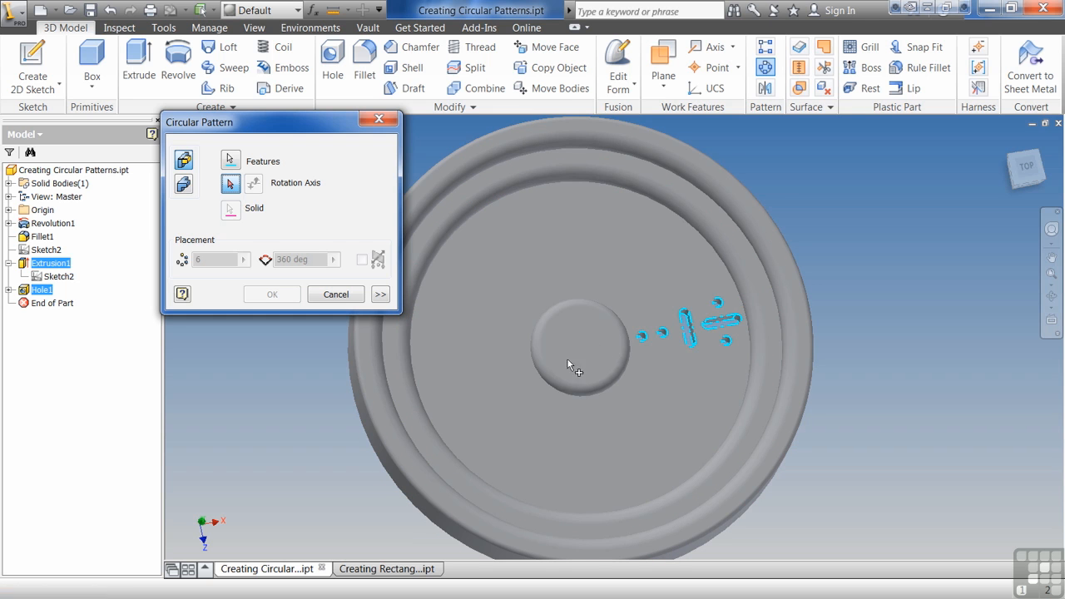
pyautogui.click(470, 480)
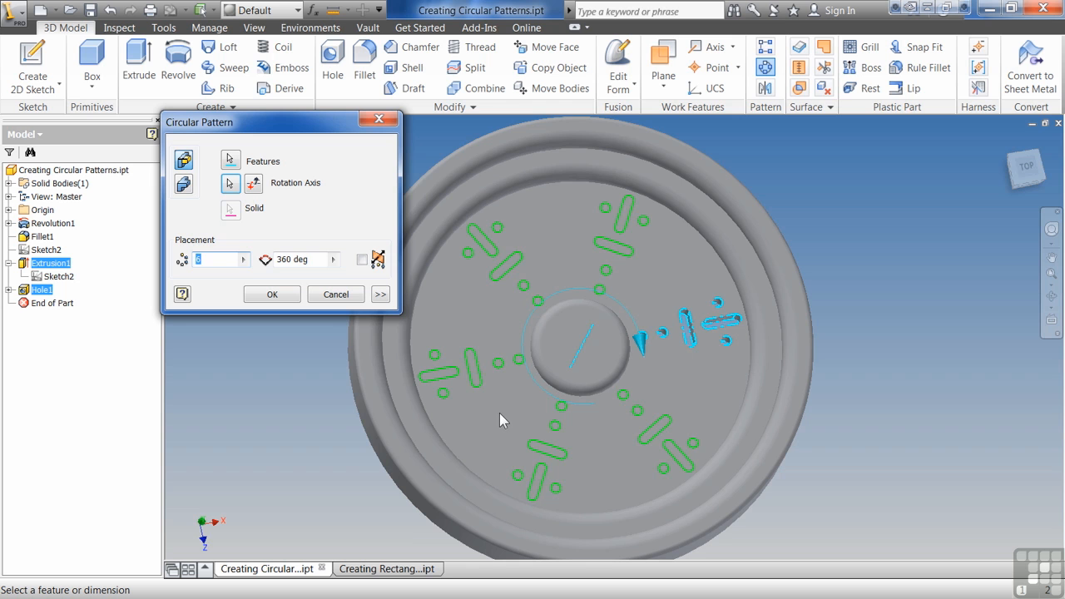
pyautogui.moveTo(497, 413)
pyautogui.keyDown('shift'); pyautogui.mouseDown(button='middle')
pyautogui.moveTo(466, 382)
pyautogui.moveTo(481, 399)
pyautogui.mouseUp(button='middle'); pyautogui.keyUp('shift')
pyautogui.write('8')
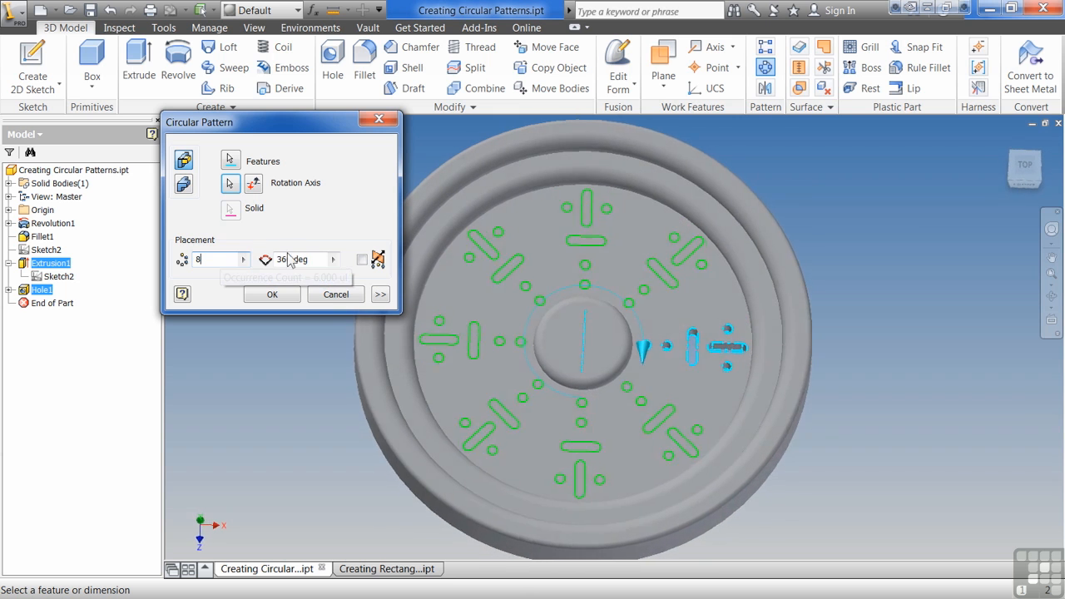
# Step: Try 3 pattern occurrences, first over 180 degrees and then over 75 degrees
pyautogui.write('3')
pyautogui.press('Tab')
pyautogui.write('180')
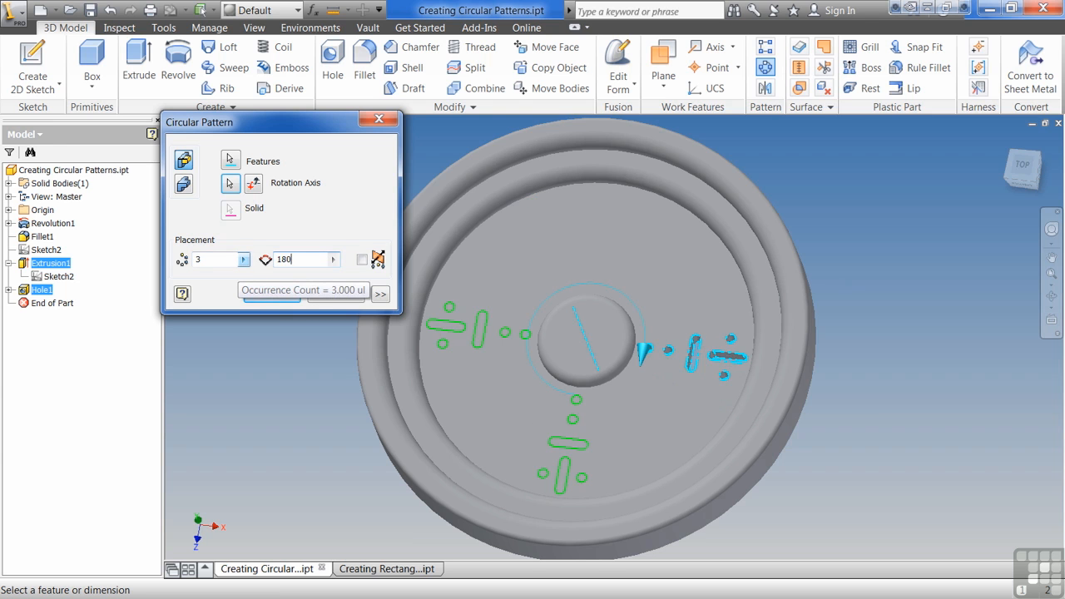
pyautogui.write('75')
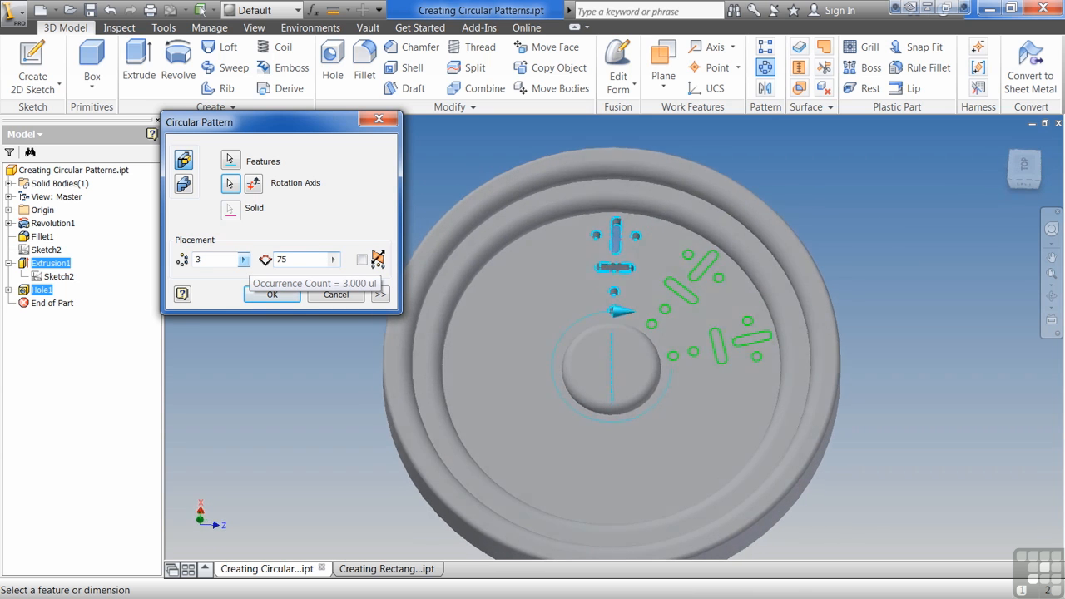
# Step: Set the circular pattern to 8 occurrences over 360 degrees
pyautogui.doubleClick(203, 259)
pyautogui.write('8')
pyautogui.press('Tab')
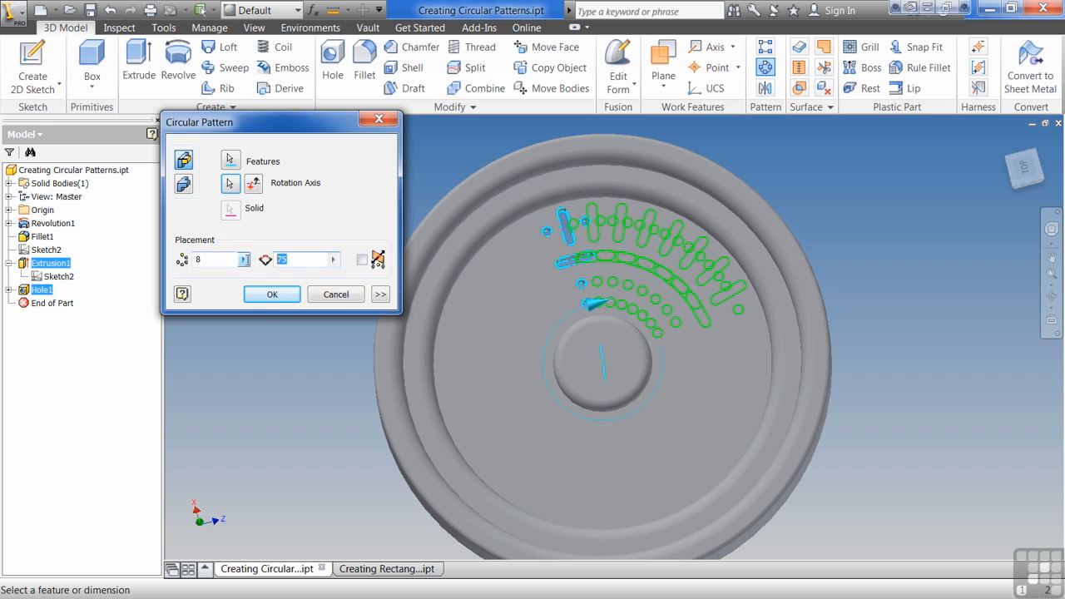
pyautogui.write('360')
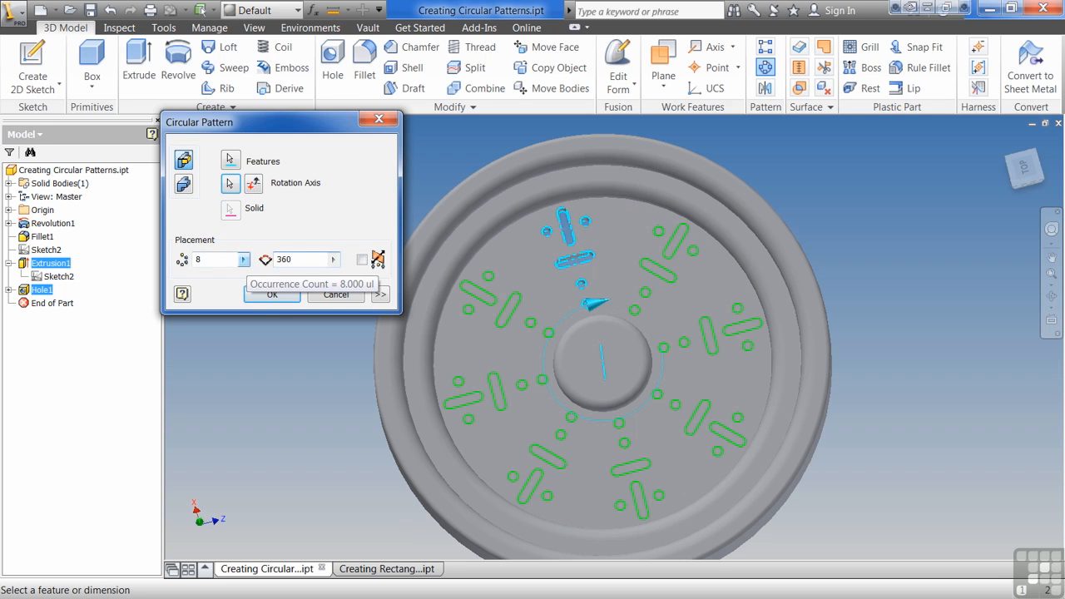
# Step: Set the pattern angle to 180 degrees and try the midplane option, comparing the preview with it on and off
pyautogui.moveTo(309, 258); pyautogui.dragTo(235, 253)
pyautogui.write('180')
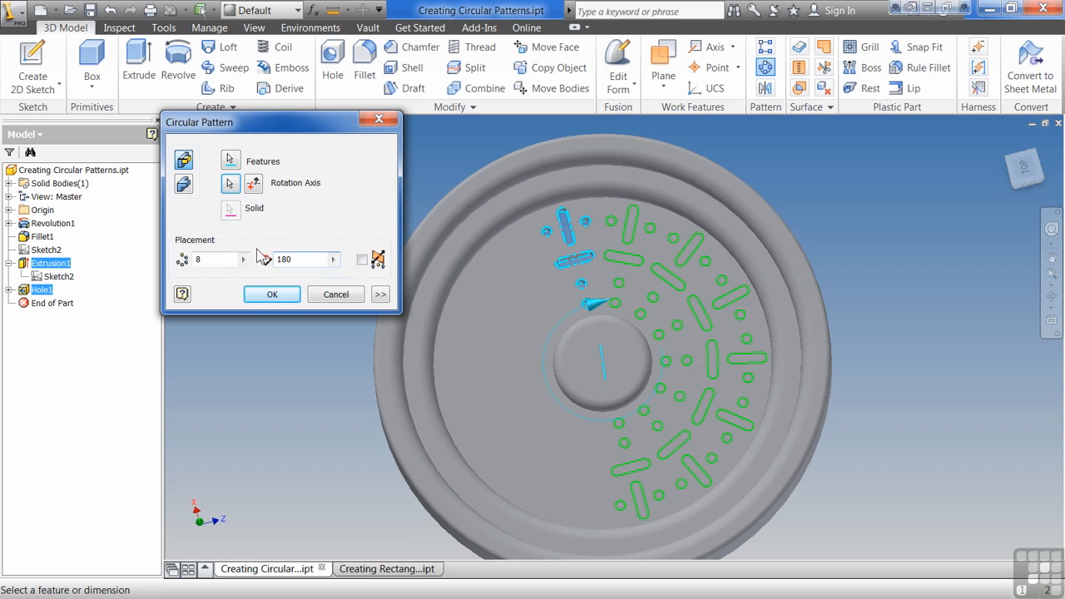
pyautogui.click(362, 260)
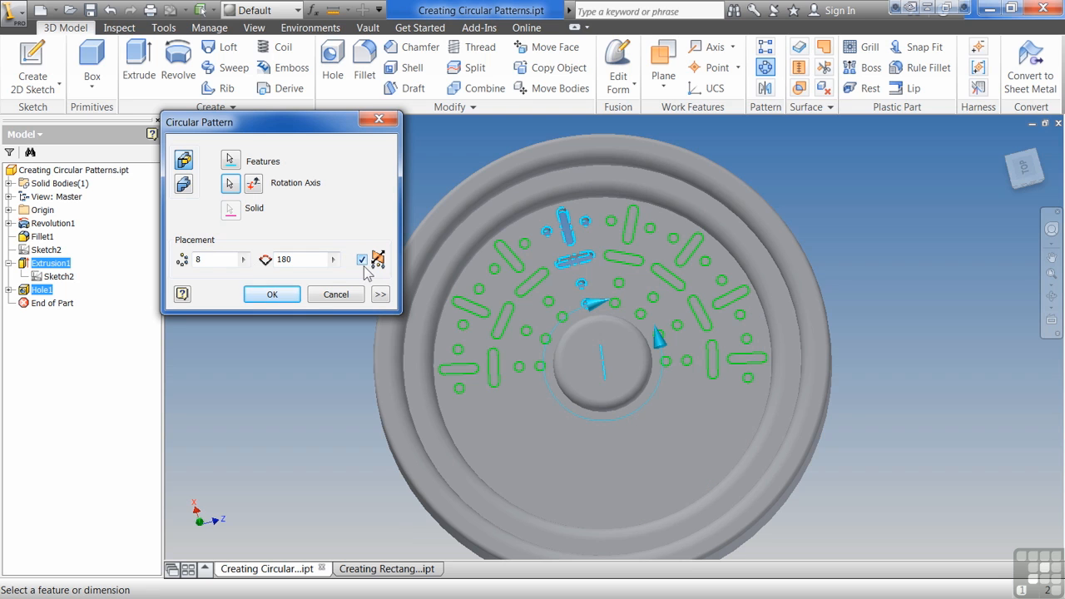
pyautogui.click(362, 260)
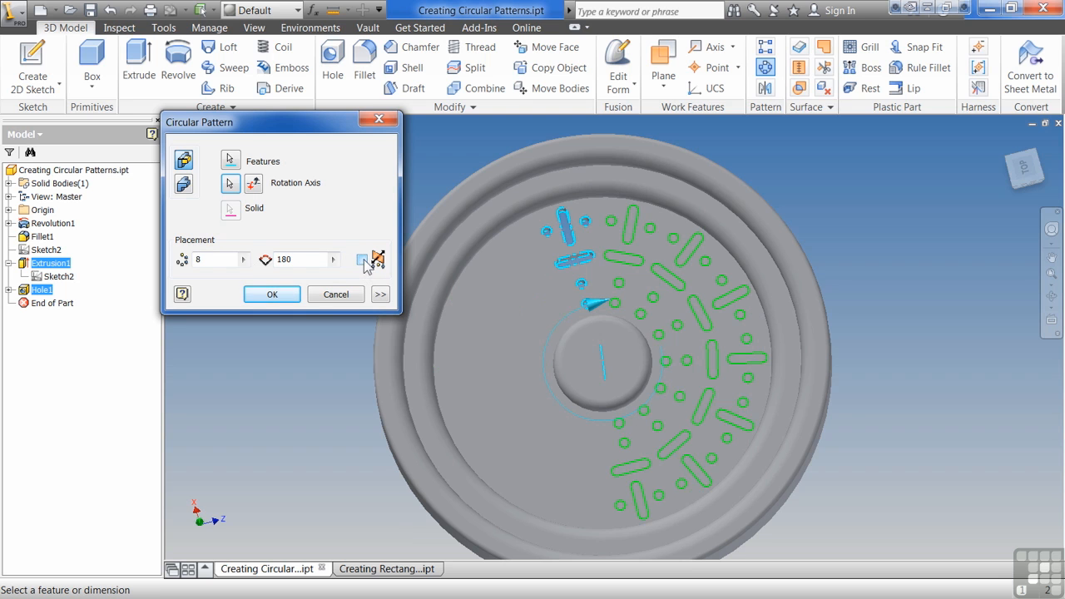
pyautogui.click(362, 260)
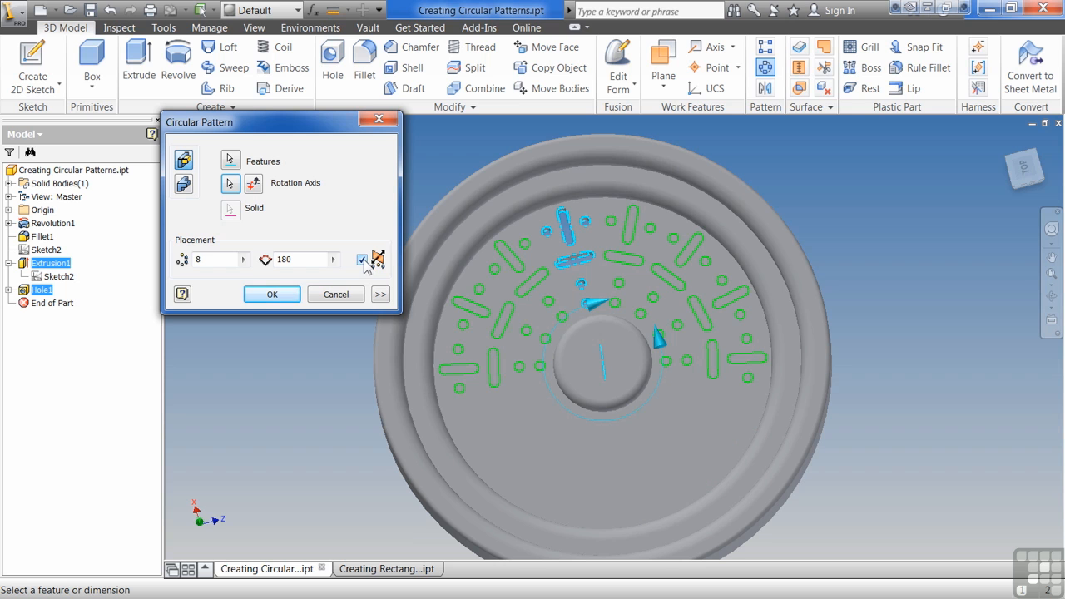
# Step: Return the pattern angle to 360 degrees and turn off the midplane option
pyautogui.click(333, 259)
pyautogui.click(381, 300)
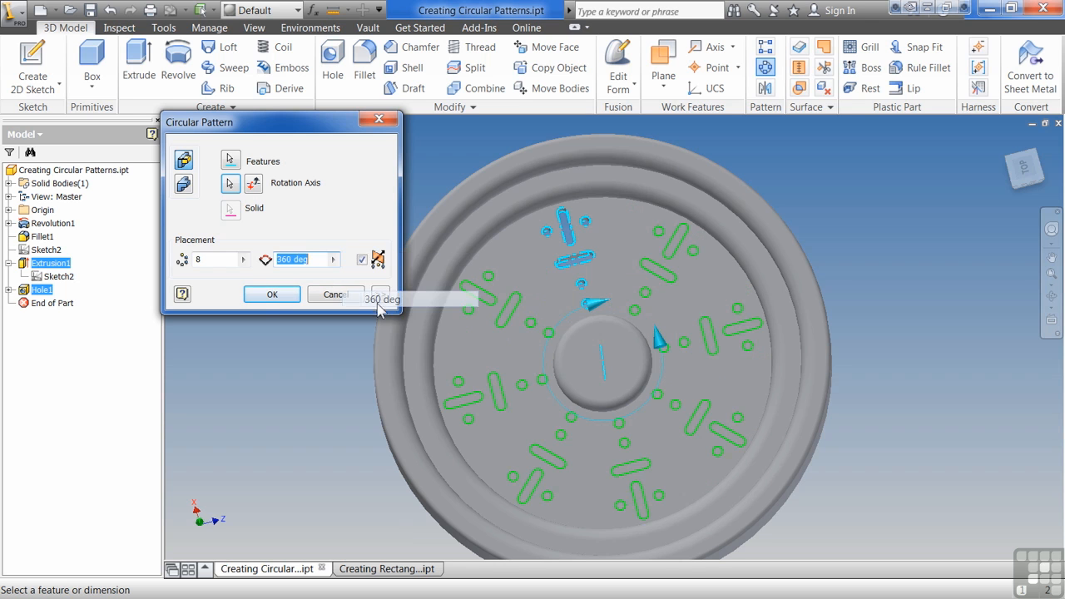
pyautogui.click(362, 259)
pyautogui.click(362, 260)
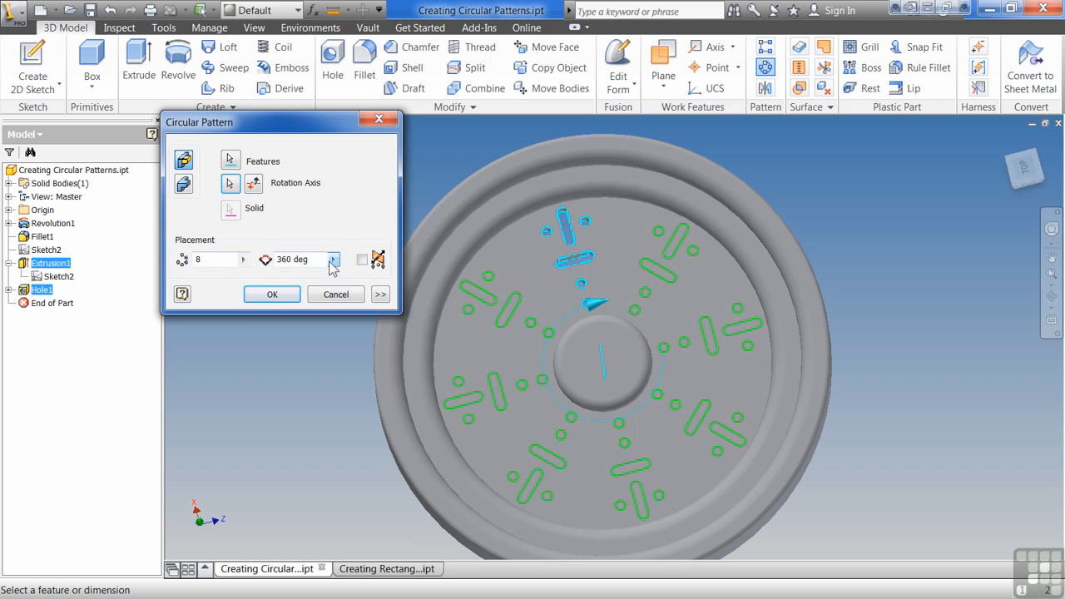
# Step: Try 3 occurrences over 90 degrees, previewing the pattern with the midplane option on and off
pyautogui.click(332, 260)
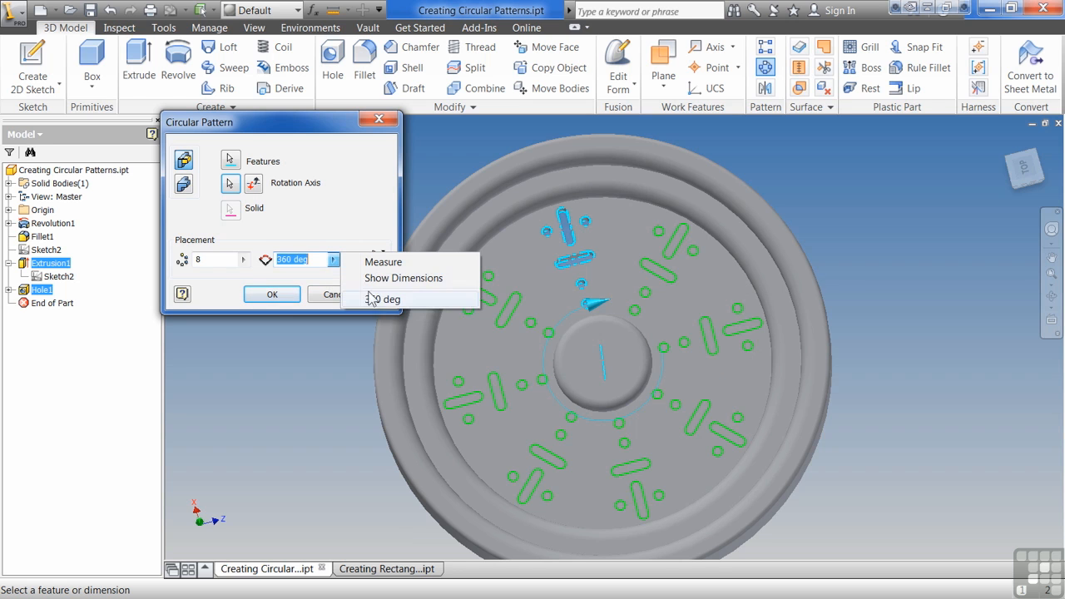
pyautogui.click(304, 261)
pyautogui.write('90')
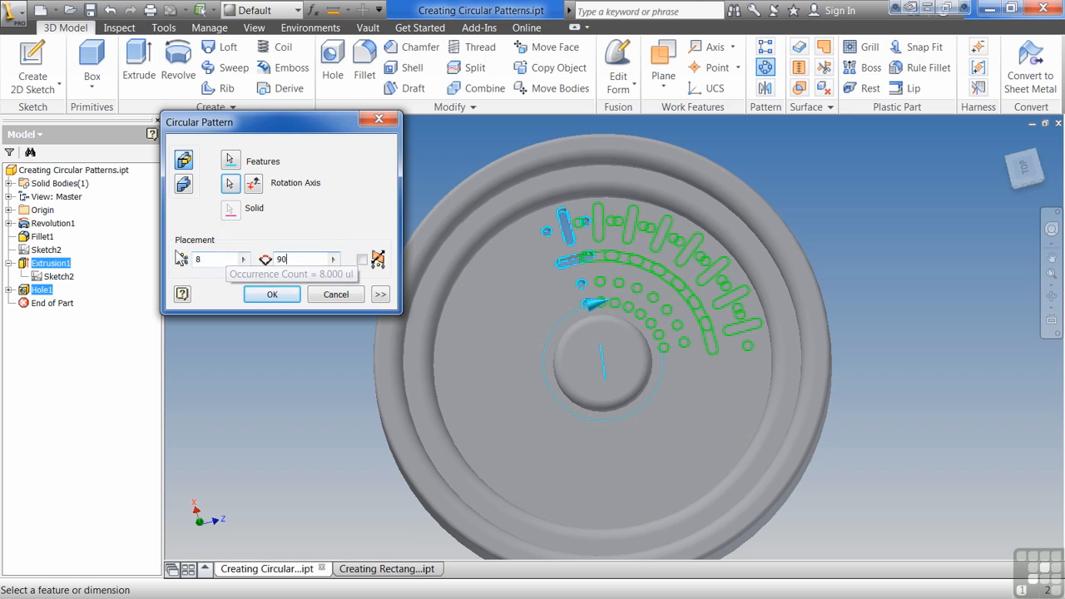
pyautogui.hotkey('shift', 'Tab')
pyautogui.write('3')
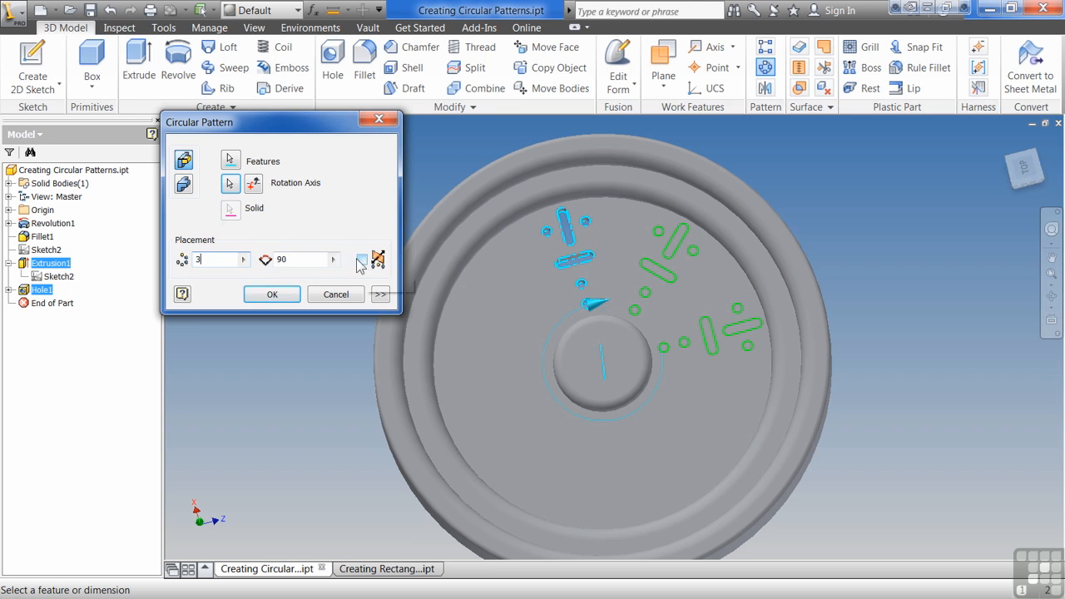
pyautogui.click(362, 261)
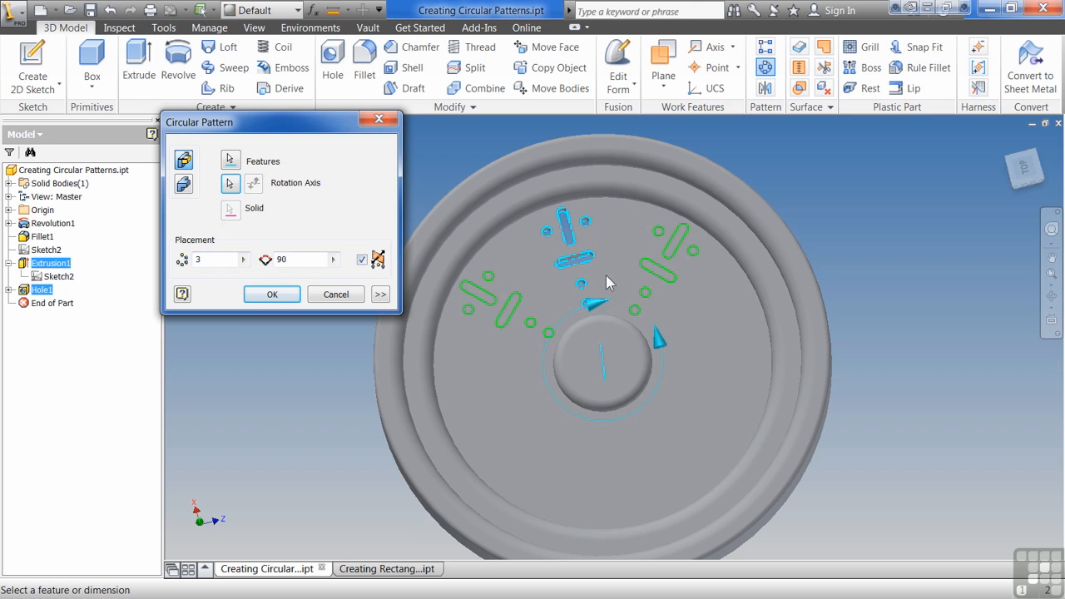
pyautogui.click(362, 260)
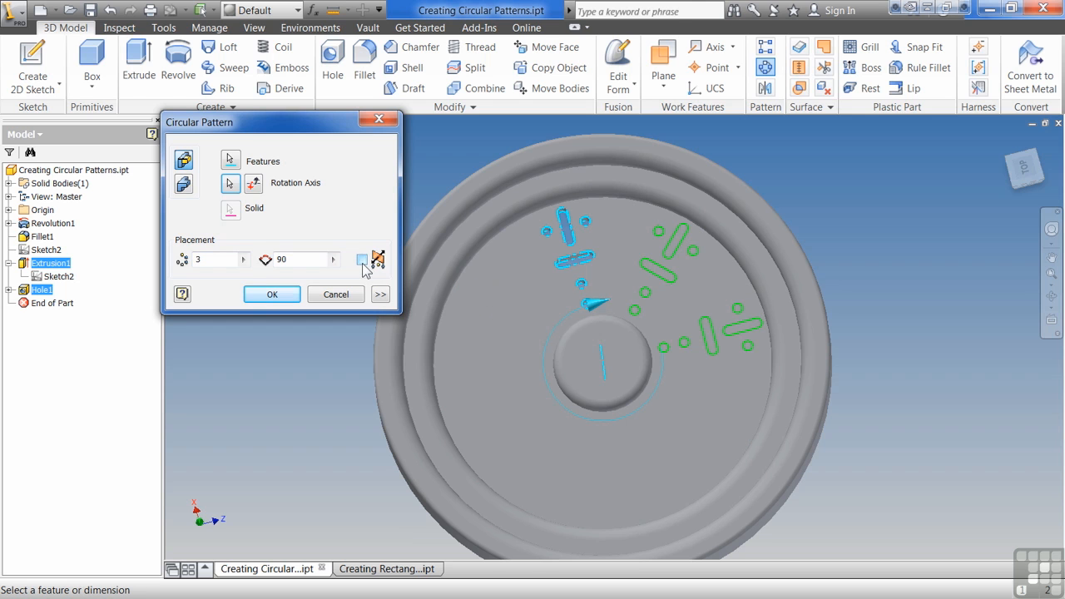
# Step: Show the extra pattern options, set 6 occurrences over 360 degrees, and create the disc's circular pattern
pyautogui.click(380, 296)
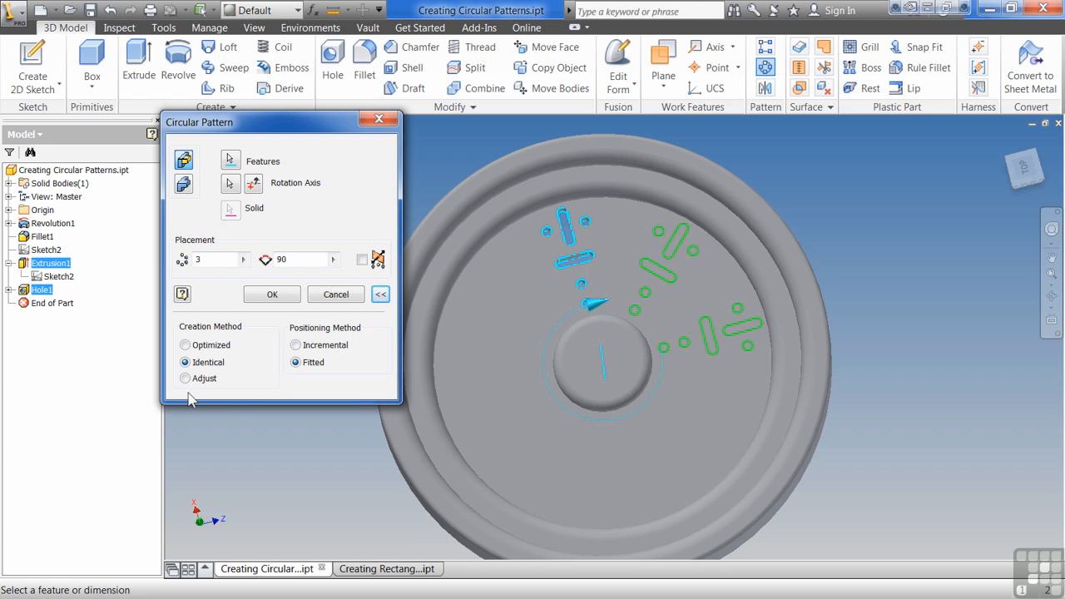
pyautogui.doubleClick(281, 259)
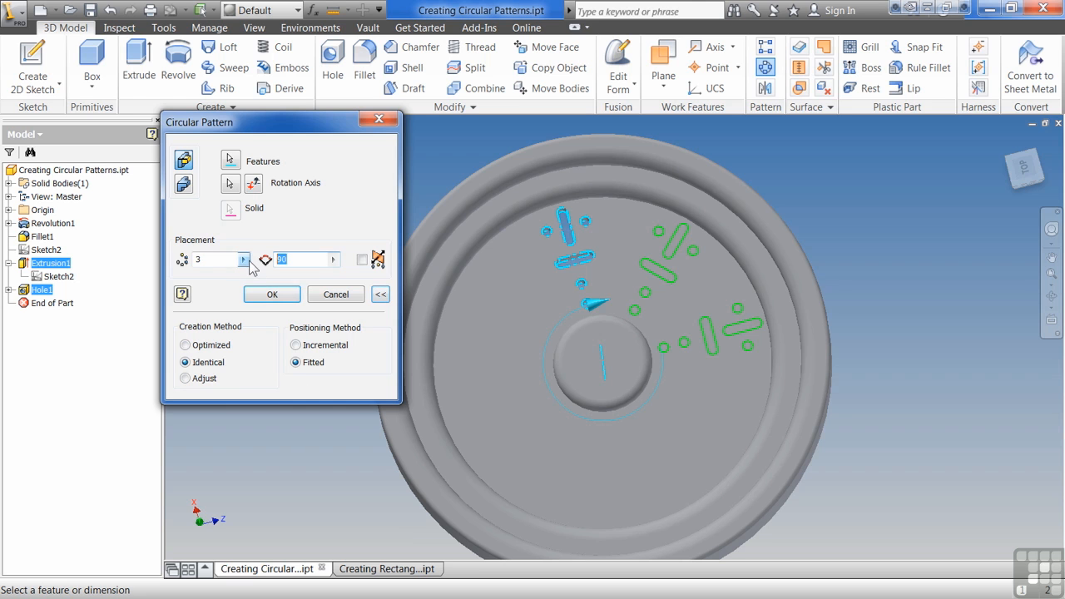
pyautogui.write('360')
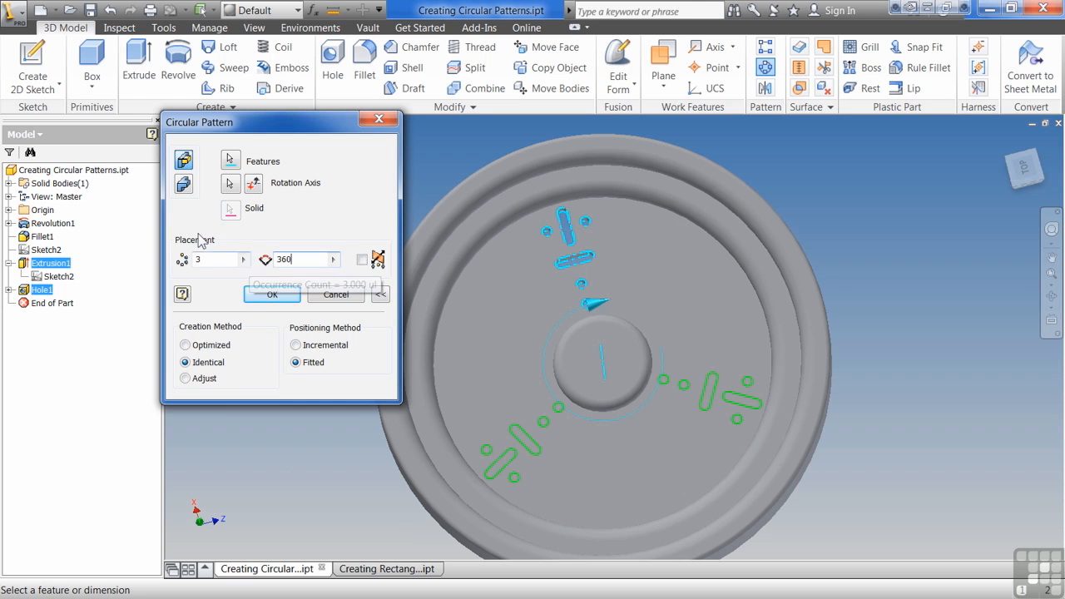
pyautogui.doubleClick(202, 258)
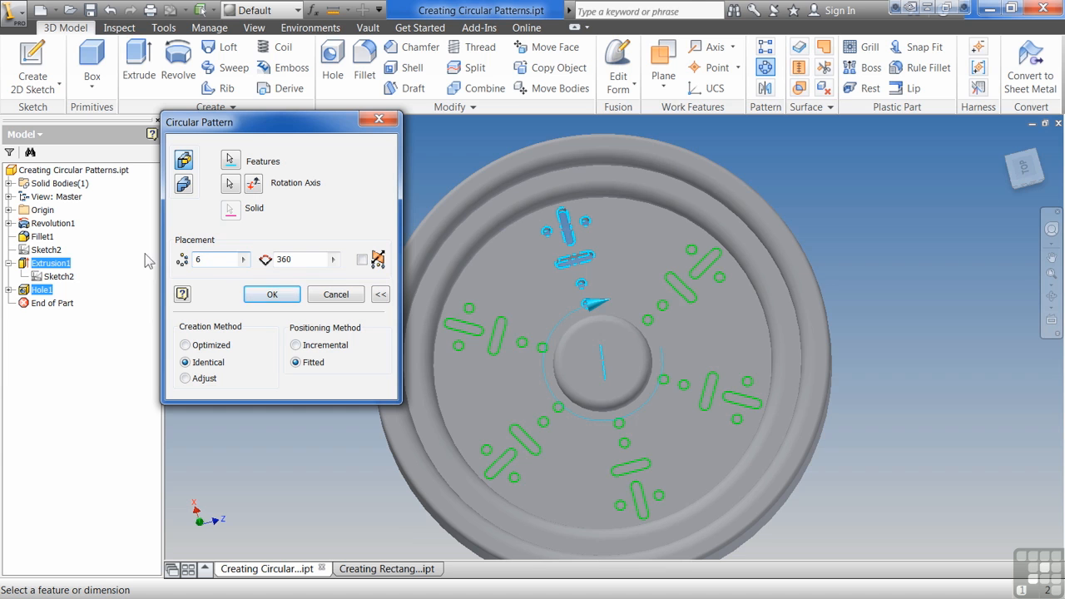
pyautogui.click(278, 294)
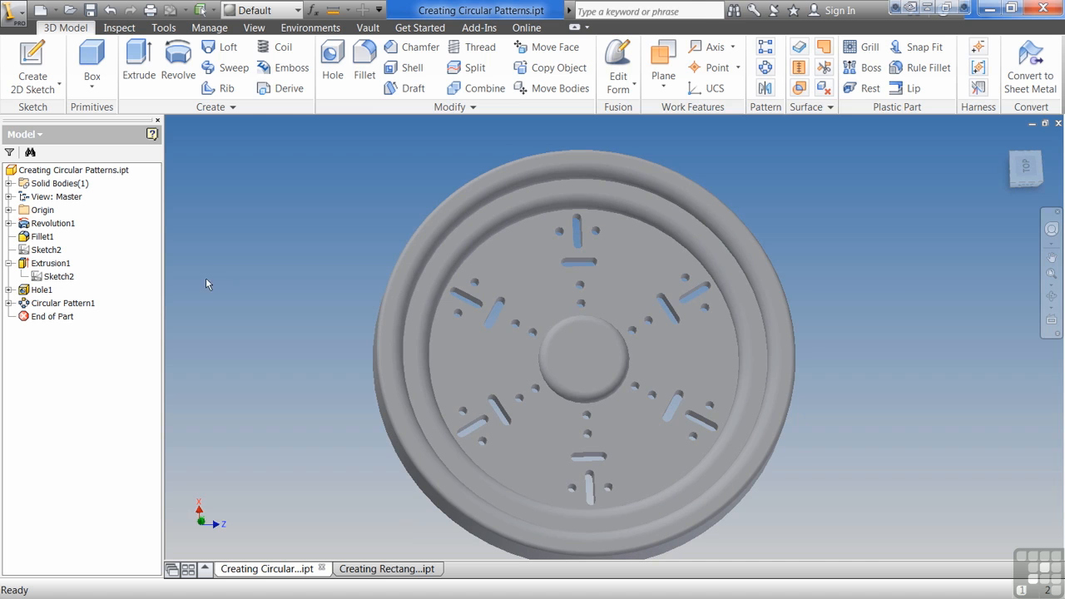
# Step: In Creating Rectangular Patterns.ipt, start a circular pattern of the small hole beside the large round opening
pyautogui.click(396, 572)
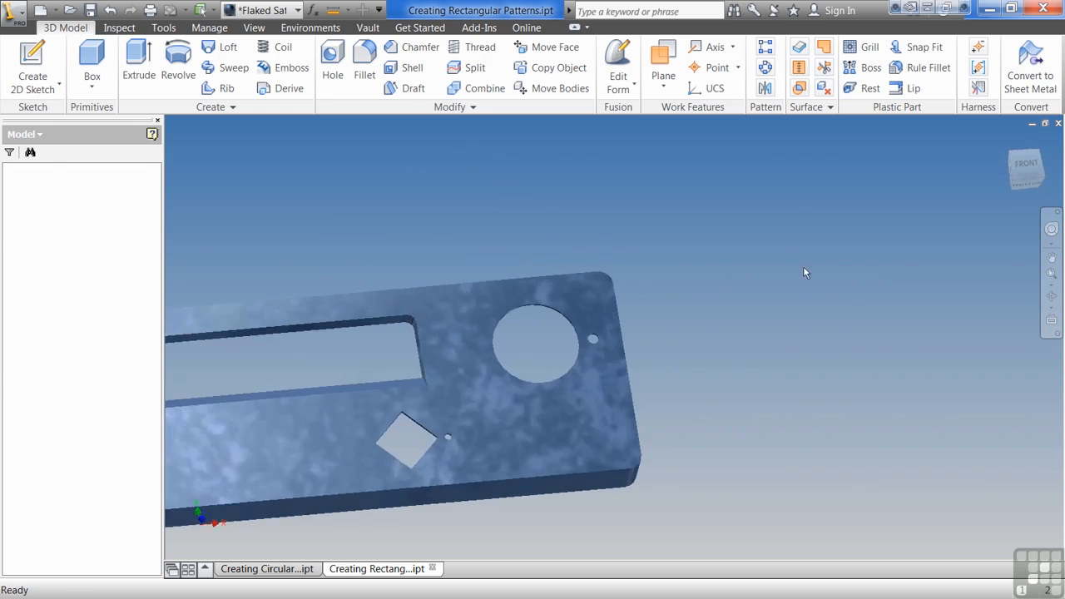
pyautogui.click(765, 67)
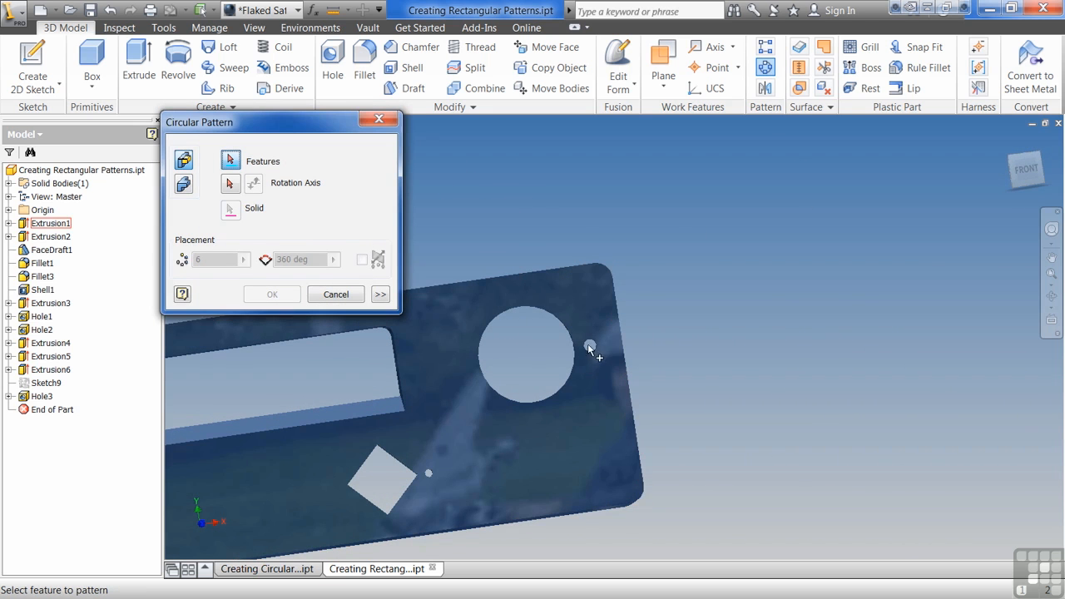
pyautogui.click(592, 343)
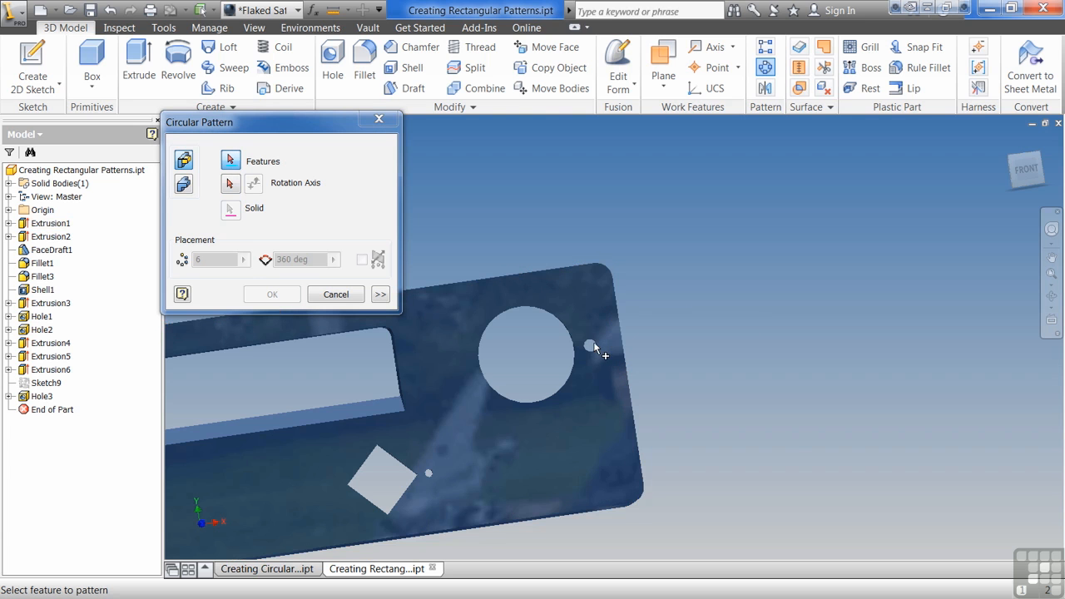
pyautogui.scroll(5, 594, 339)
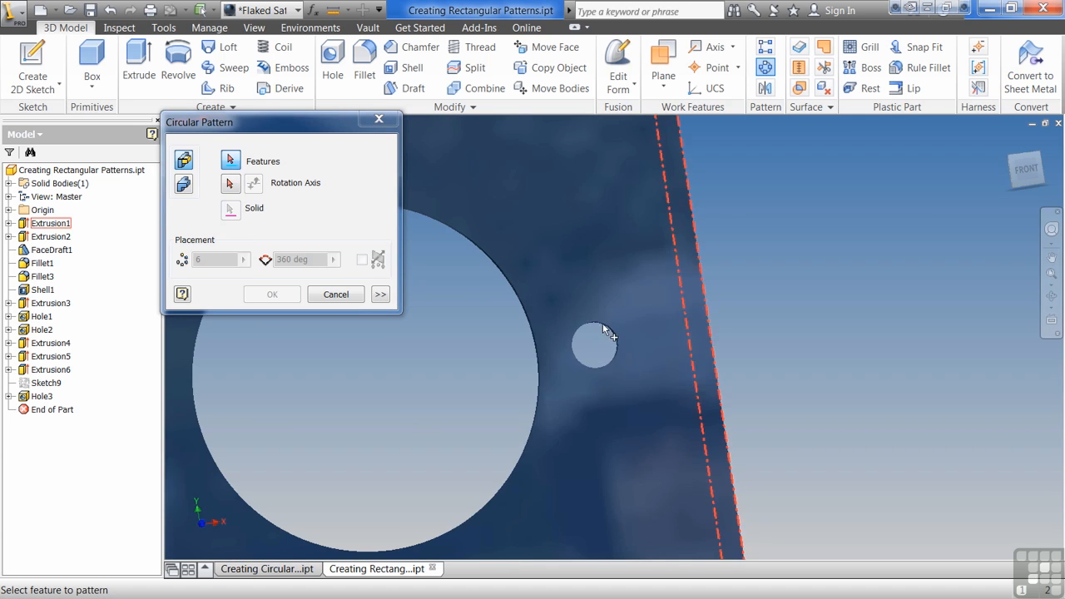
pyautogui.click(606, 331)
pyautogui.scroll(-3, 577, 340)
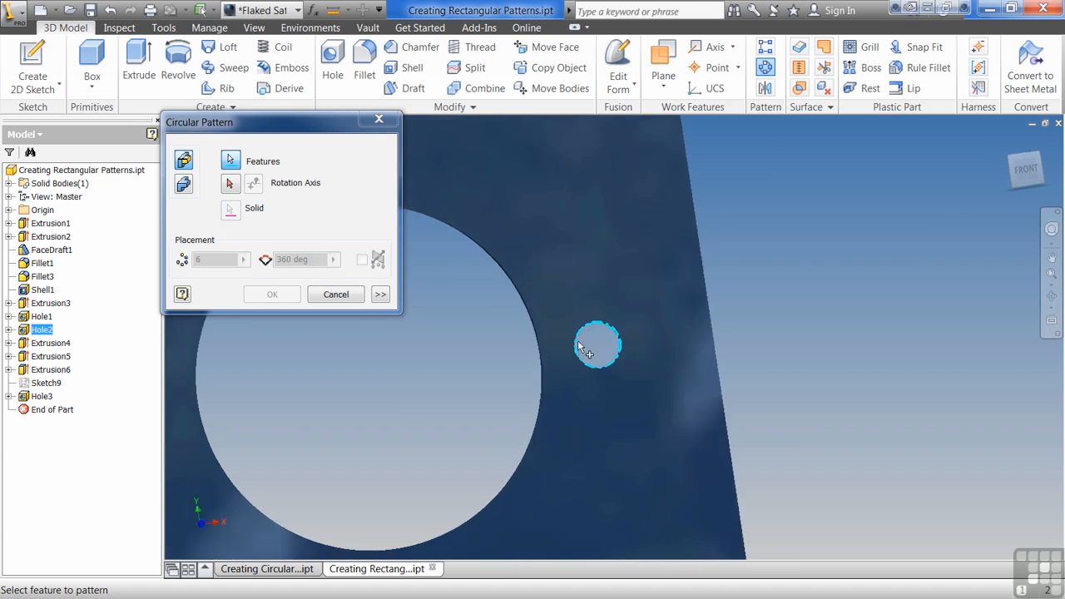
# Step: Use the large round opening's edge as the rotation axis and create the hole pattern with 8 occurrences
pyautogui.click(231, 185)
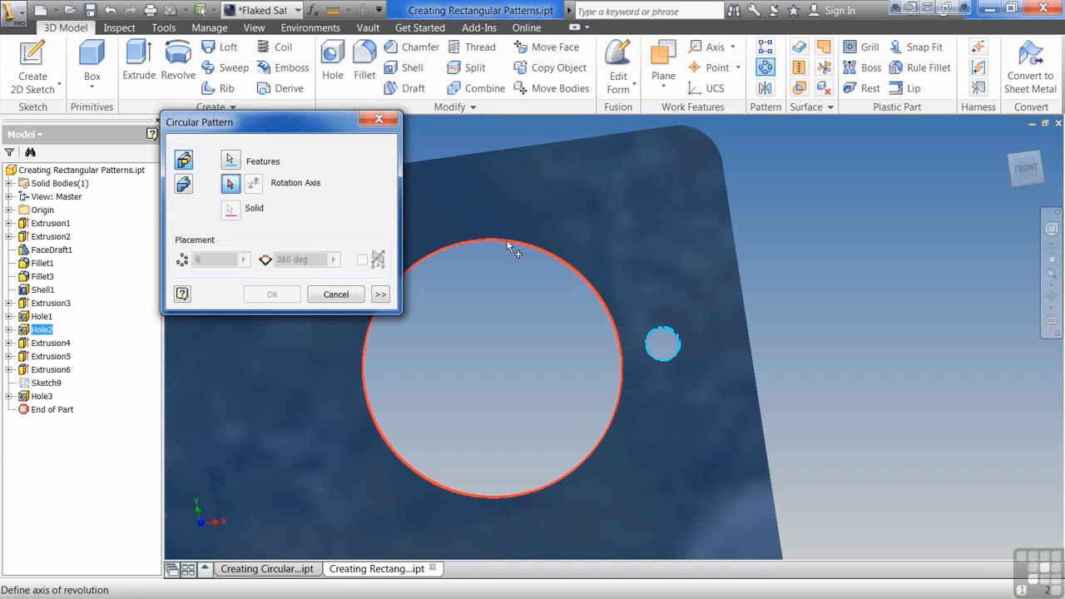
pyautogui.click(504, 245)
pyautogui.scroll(-2, 451, 340)
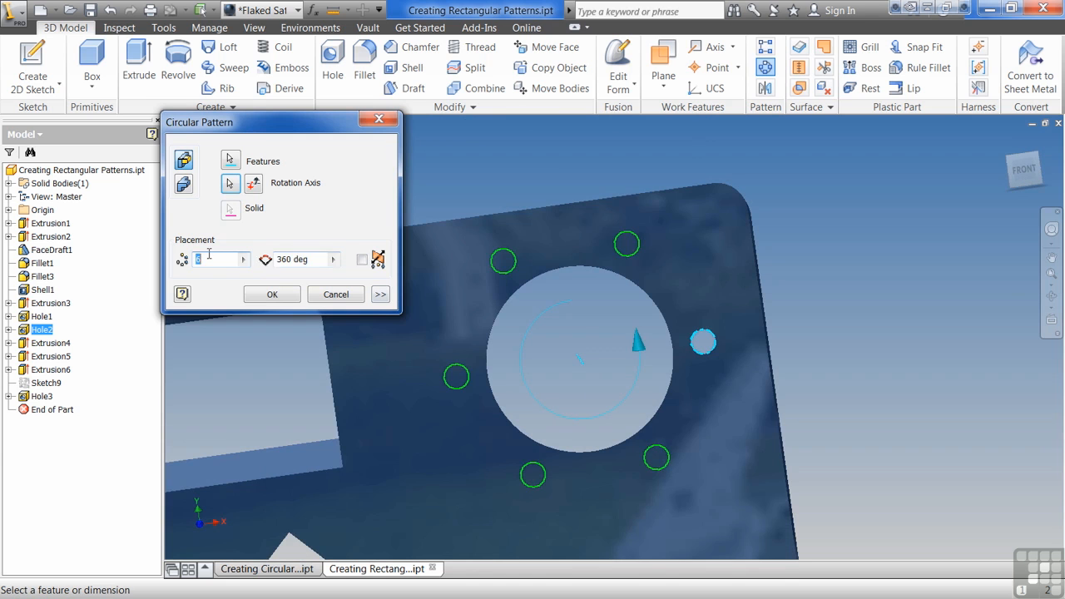
pyautogui.write('8')
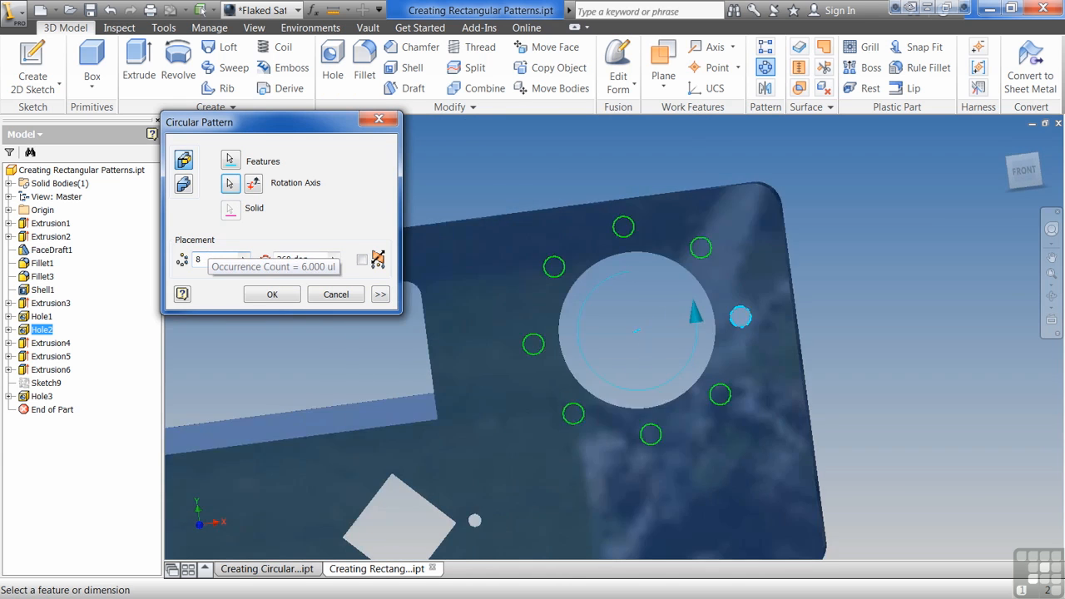
pyautogui.click(271, 297)
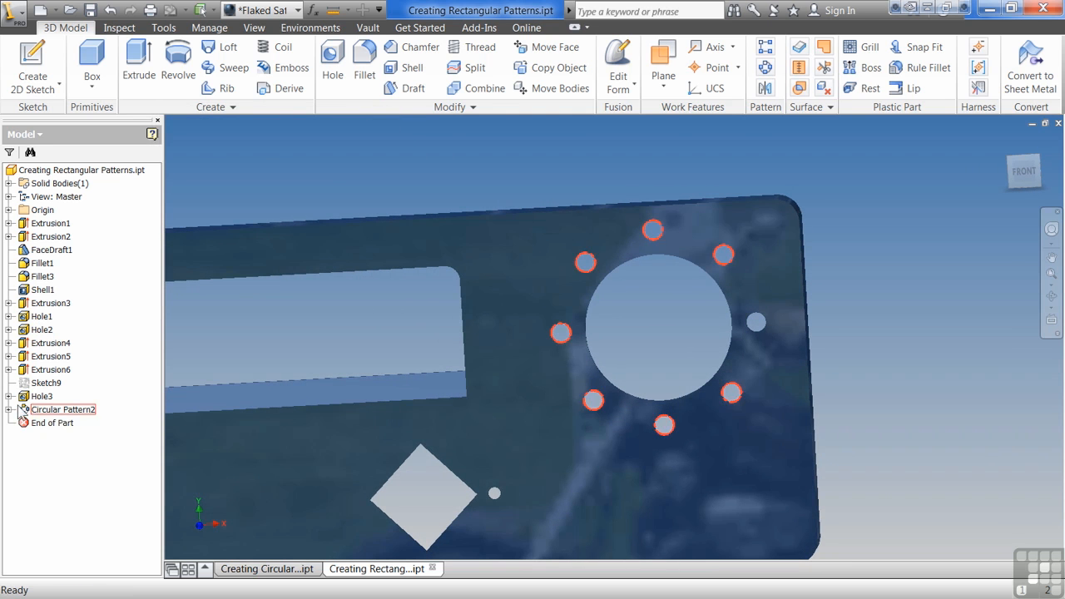
# Step: Suppress the hole pattern's two occurrences directly above and below the large round opening
pyautogui.click(9, 409)
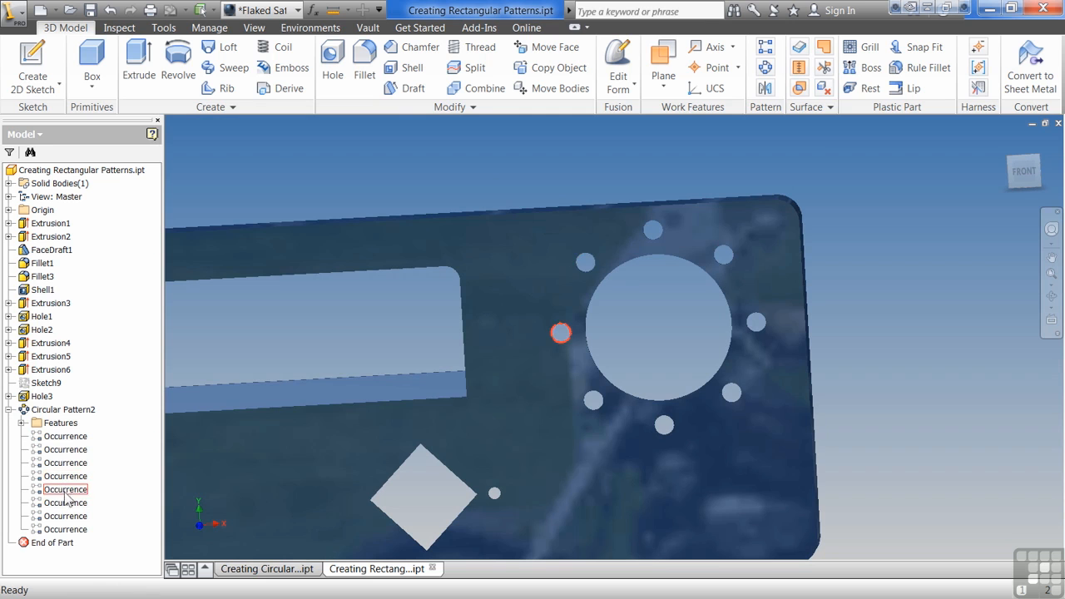
pyautogui.click(67, 463)
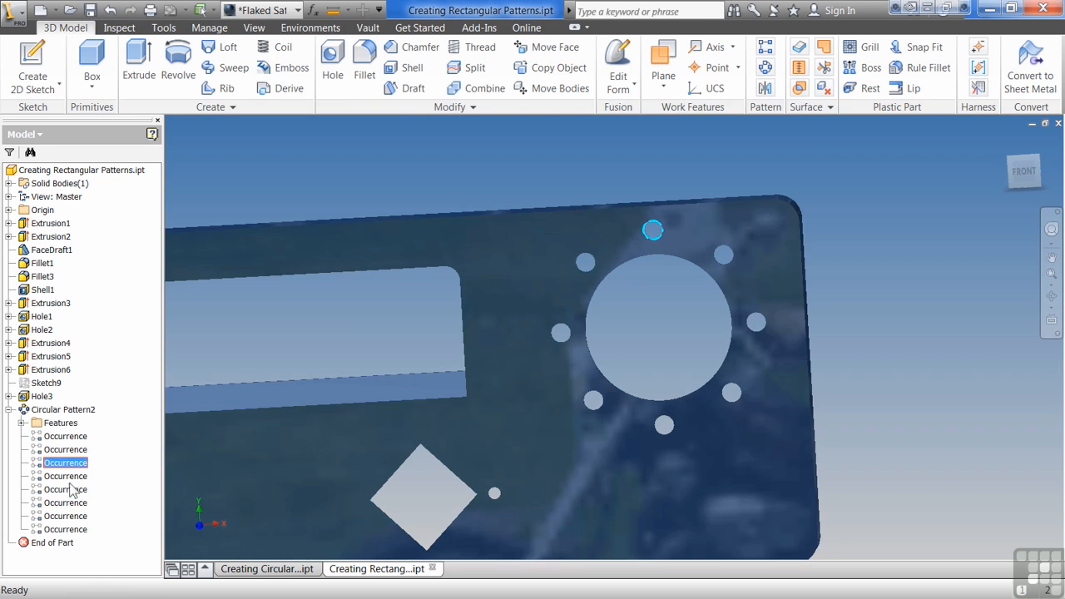
pyautogui.keyDown('ctrl'); pyautogui.click(65, 515); pyautogui.keyUp('ctrl')
pyautogui.rightClick(67, 463)
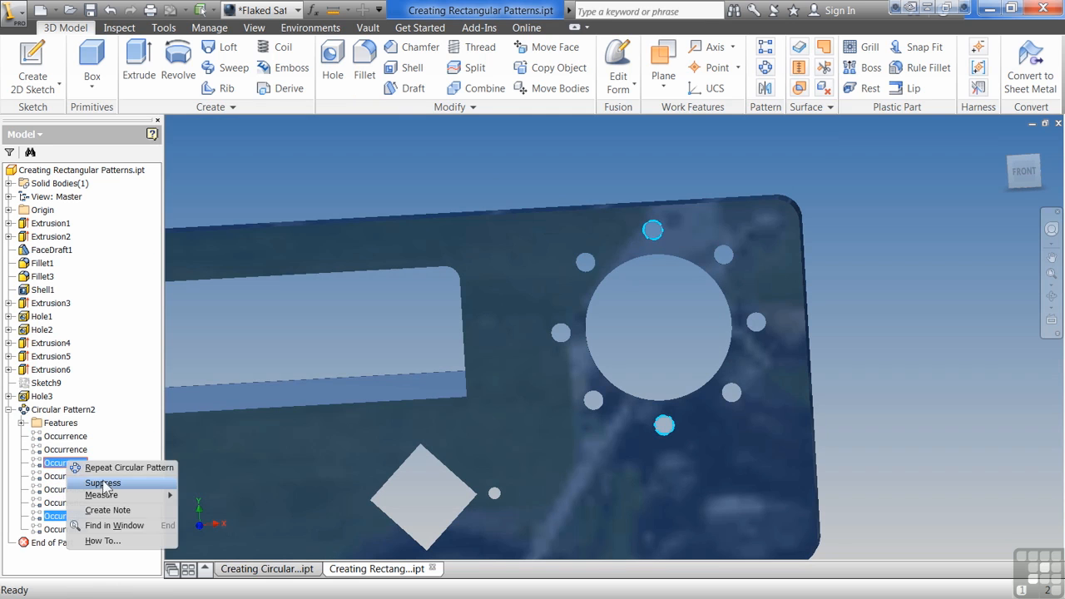
pyautogui.click(103, 484)
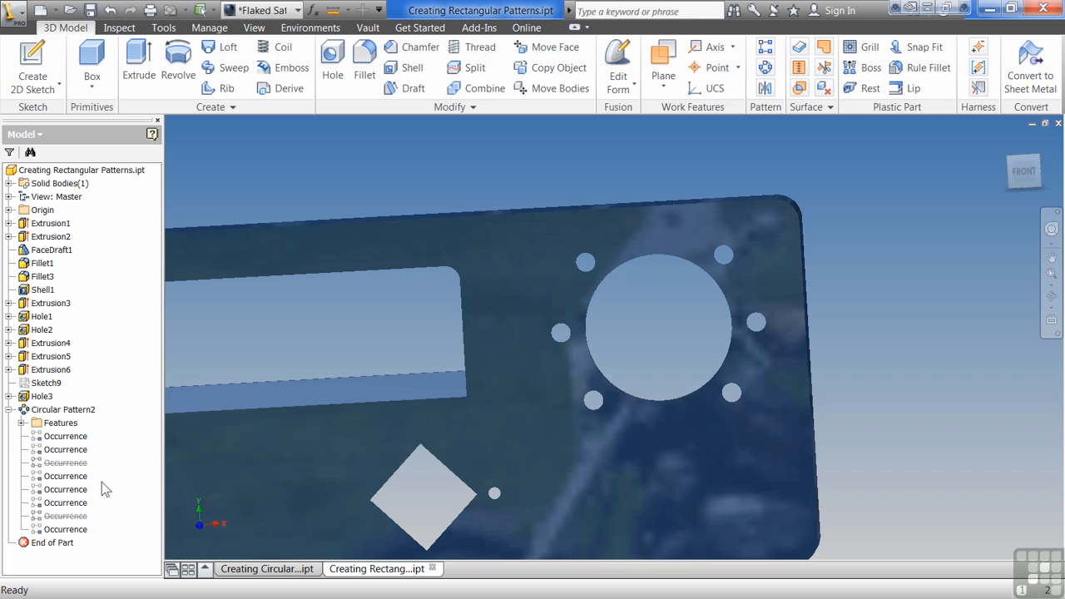
# Step: Start a rectangular pattern and use the lower edge of the large rectangular opening as its first direction
pyautogui.keyDown('shift'); pyautogui.moveTo(882, 435); pyautogui.dragTo(637, 380, button='middle'); pyautogui.keyUp('shift')
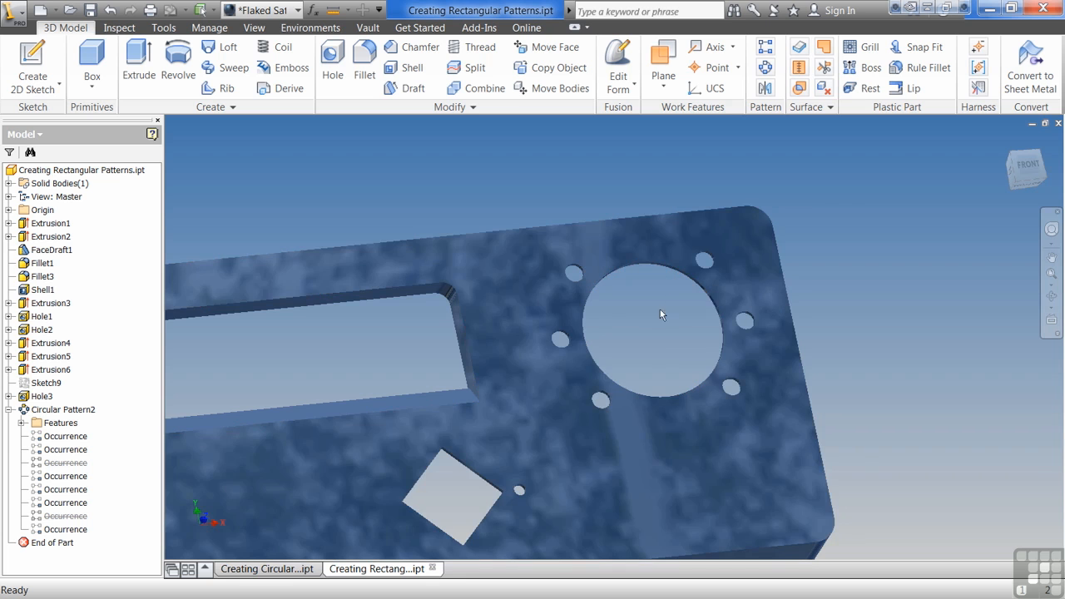
pyautogui.keyDown('shift'); pyautogui.moveTo(658, 321); pyautogui.dragTo(717, 307, button='middle'); pyautogui.keyUp('shift')
pyautogui.press('F5')
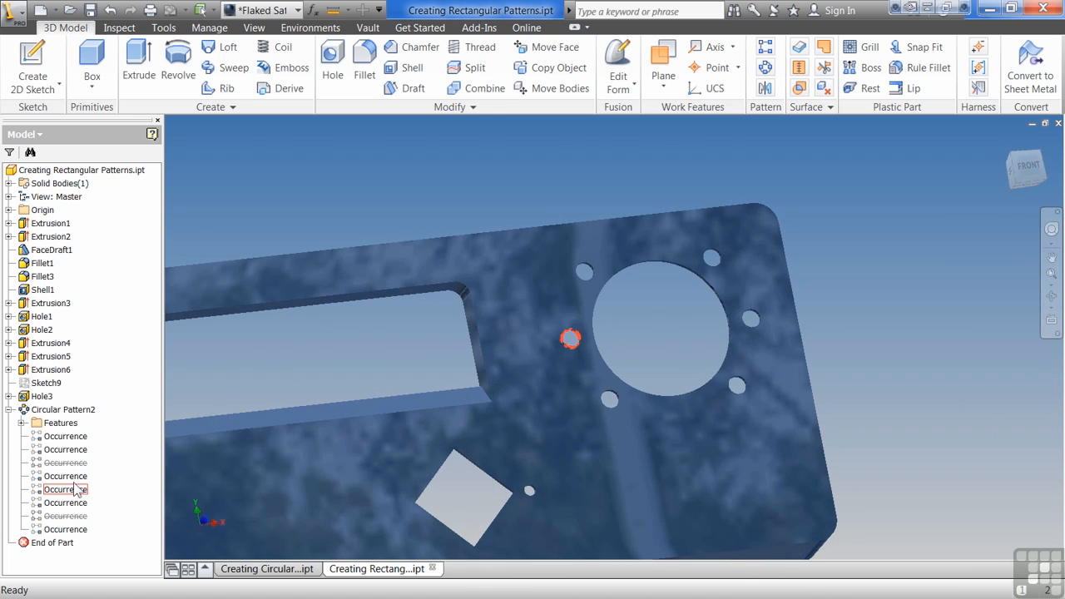
pyautogui.scroll(-3, 170, 452)
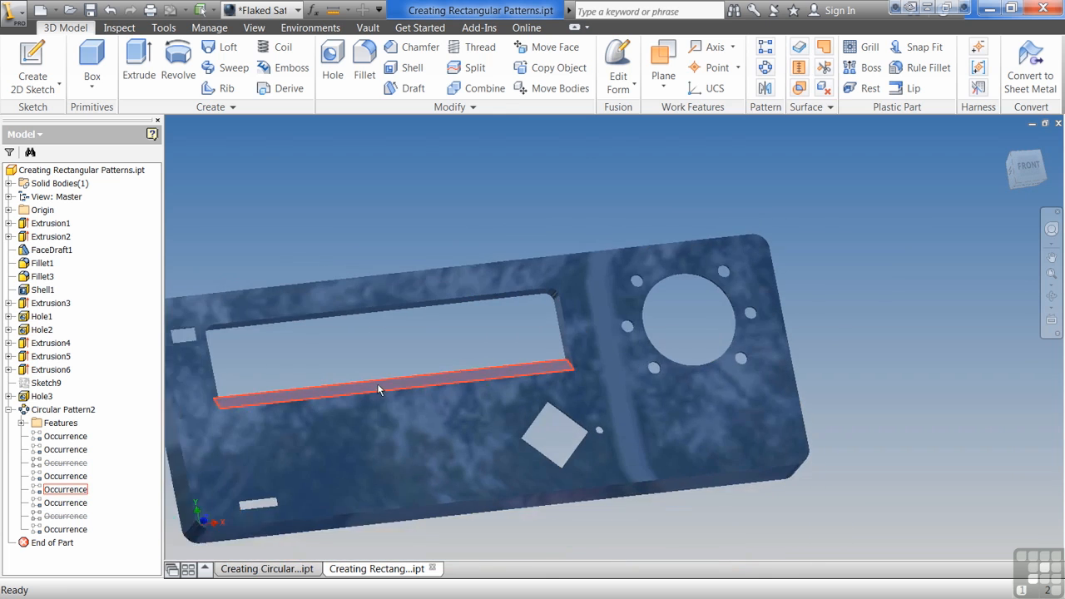
pyautogui.click(765, 46)
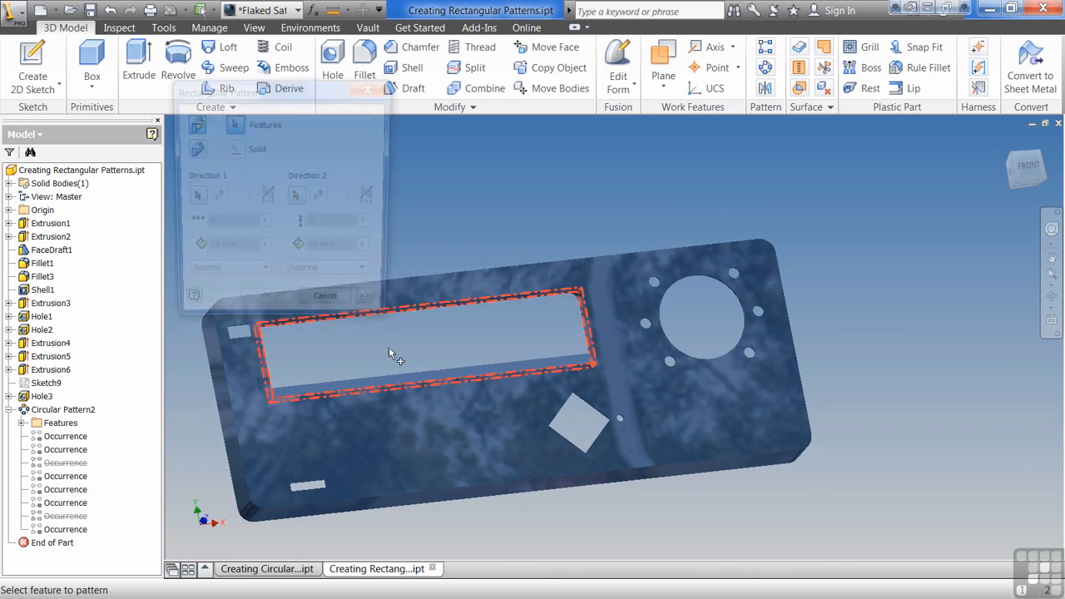
pyautogui.click(321, 495)
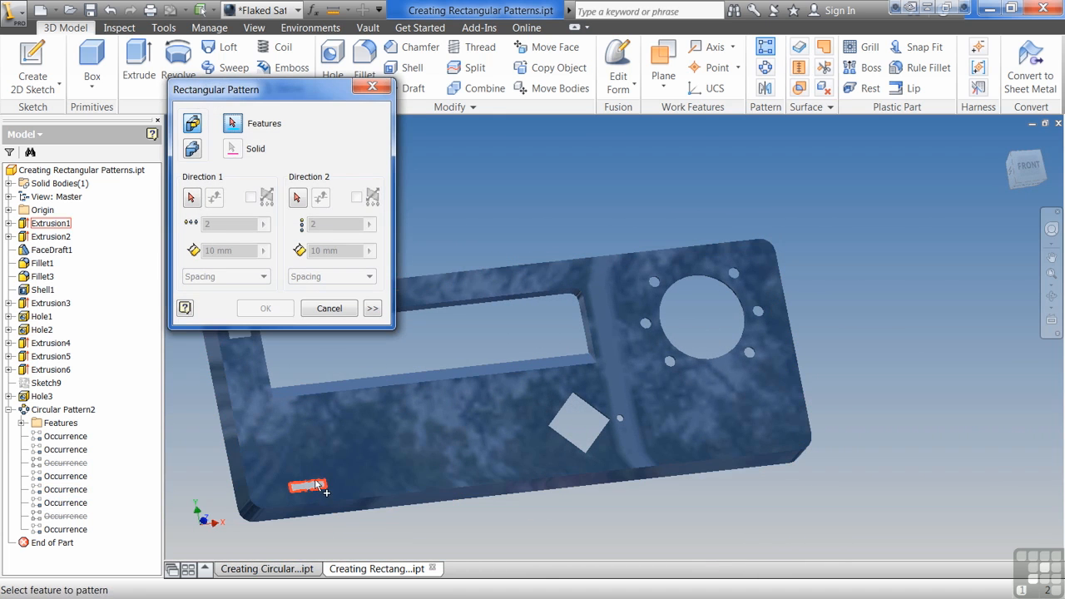
pyautogui.click(191, 198)
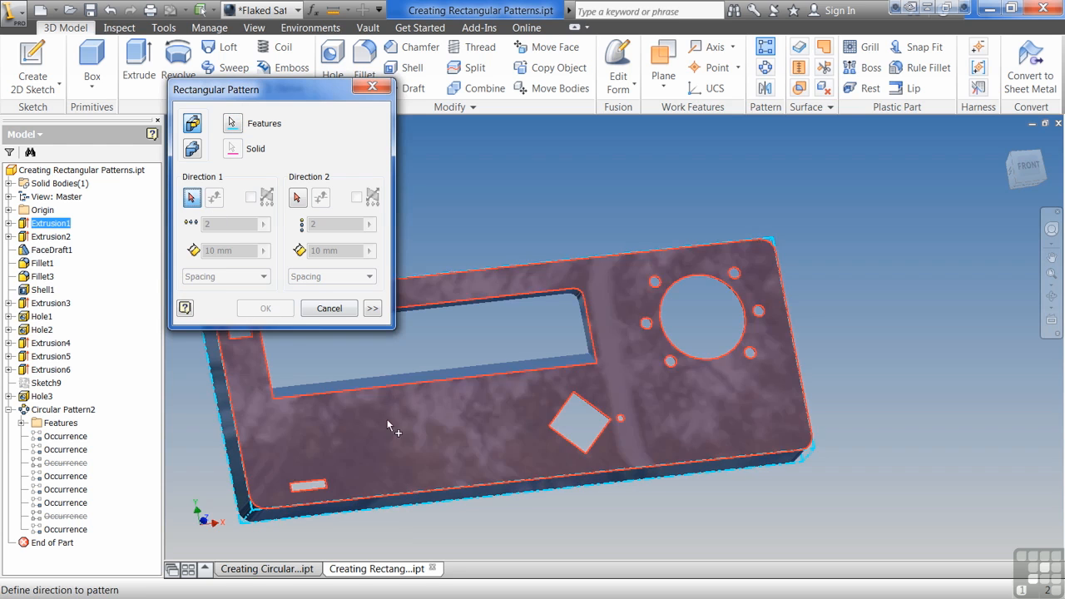
pyautogui.click(376, 387)
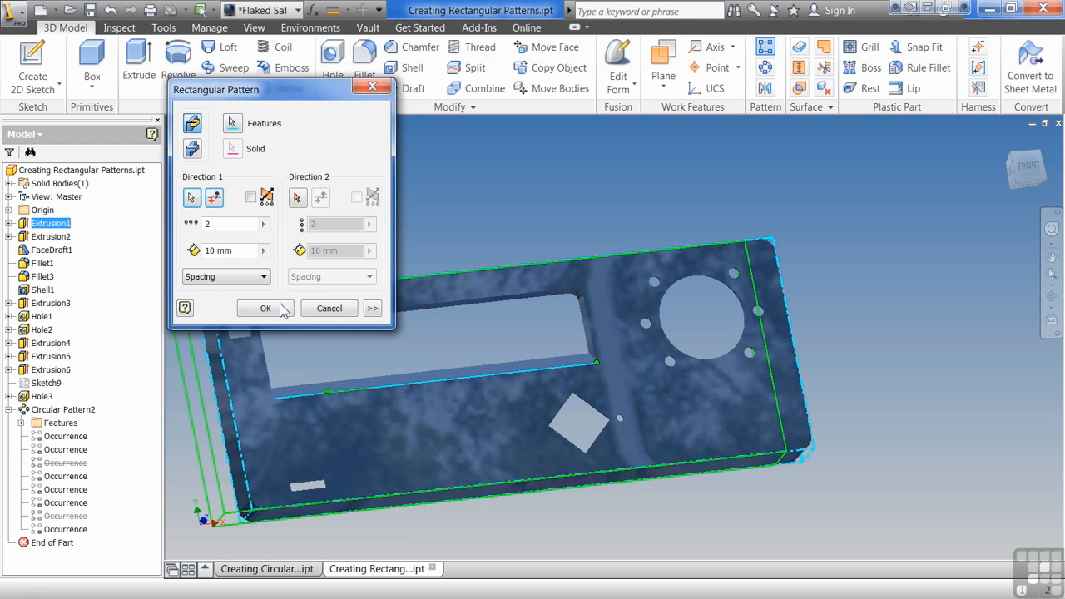
# Step: Replace the feature selected for patterning with the small rectangular slot near the plate's lower-left corner
pyautogui.click(233, 125)
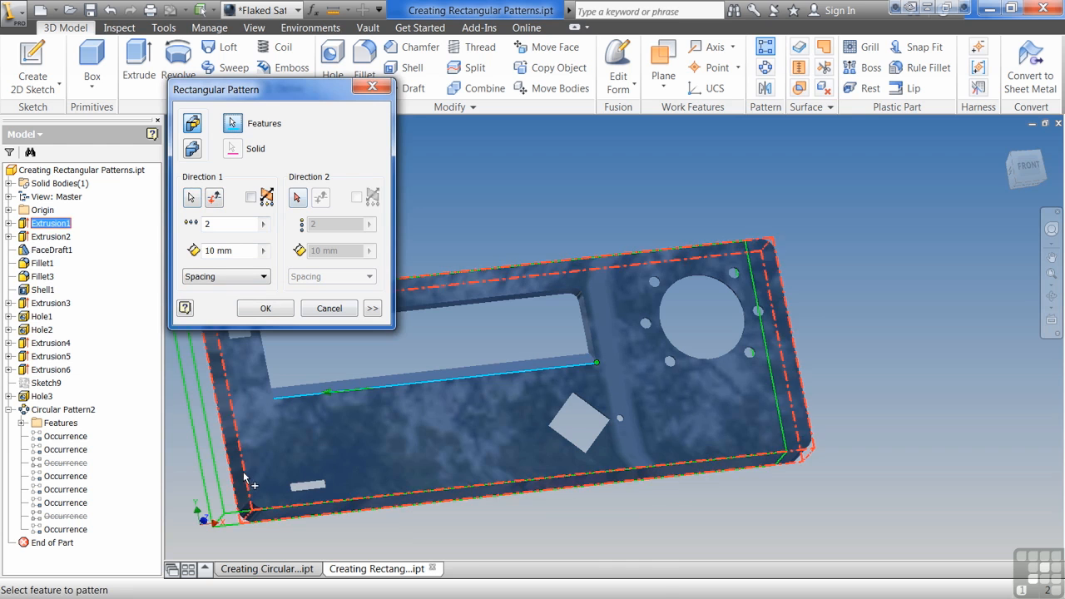
pyautogui.scroll(5, 308, 487)
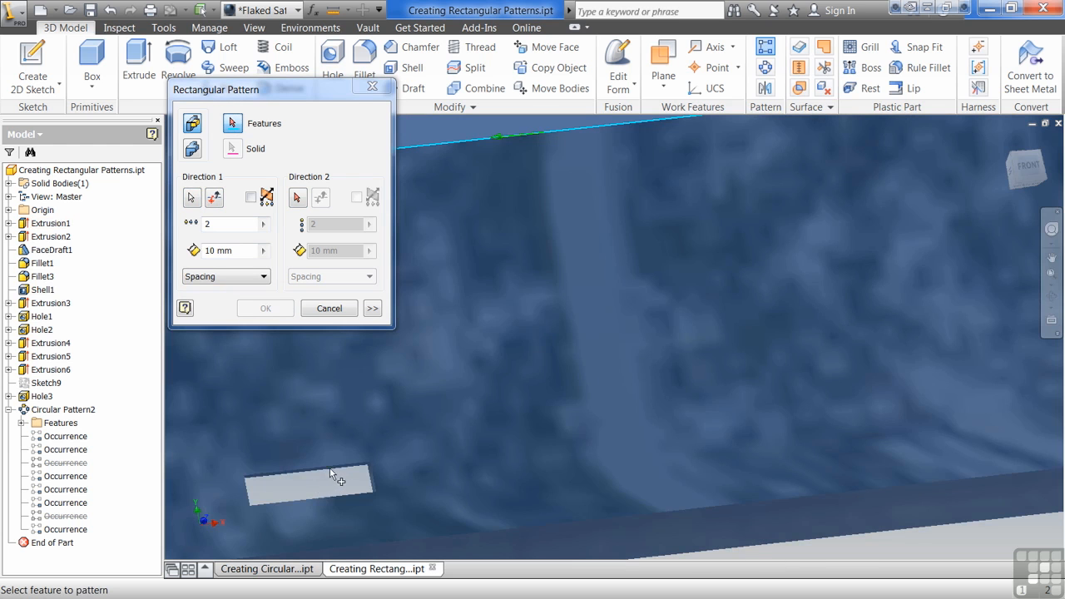
pyautogui.click(329, 468)
pyautogui.scroll(-5, 317, 492)
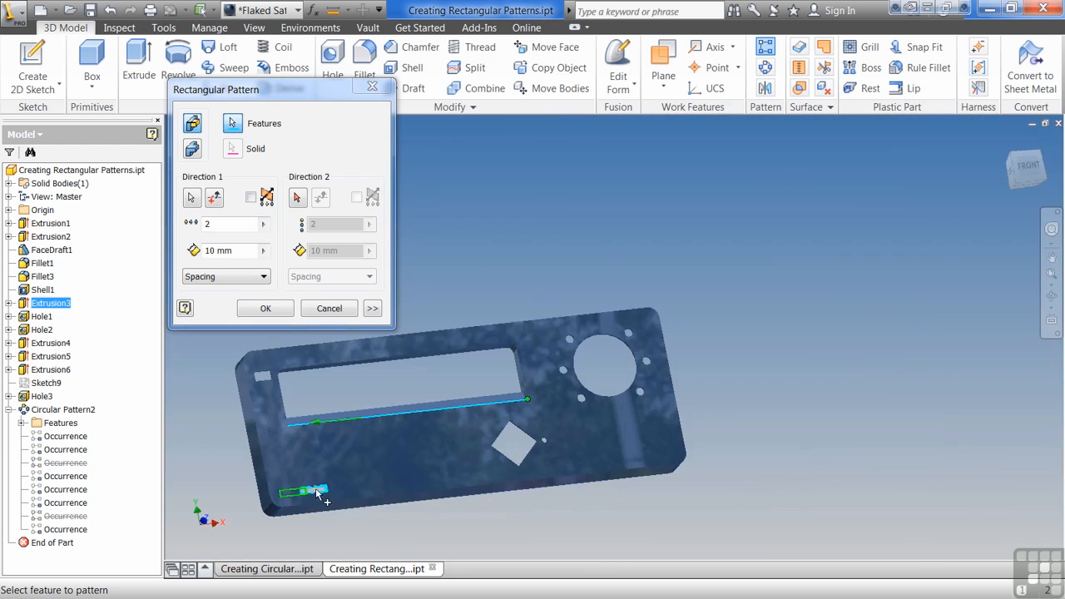
# Step: Reverse the first pattern direction and set it to 5 occurrences with 15 mm spacing
pyautogui.click(214, 197)
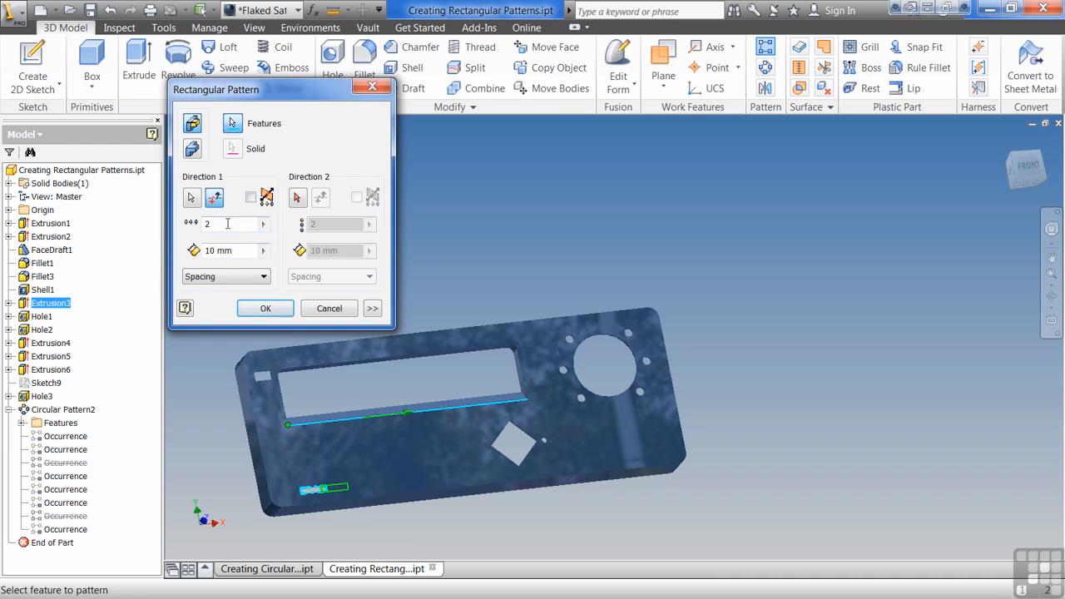
pyautogui.click(227, 224)
pyautogui.write('5')
pyautogui.click(245, 253)
pyautogui.write('15')
# Step: Use the rectangular opening's left edge as the second direction, set 4 occurrences at 8 mm spacing, and create the slot pattern
pyautogui.click(296, 197)
pyautogui.click(284, 401)
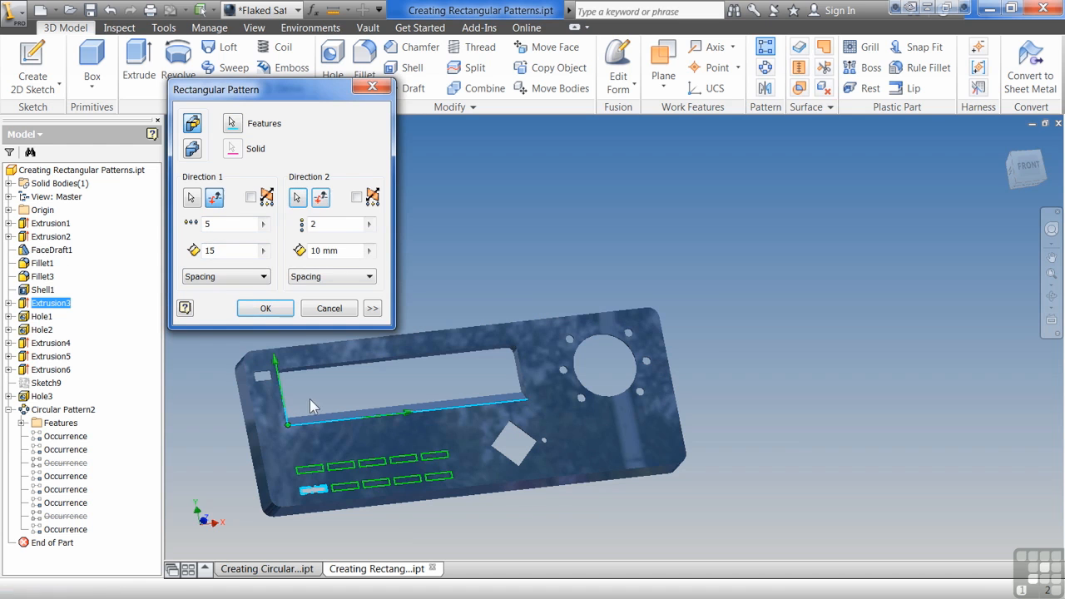
pyautogui.click(332, 224)
pyautogui.write('4')
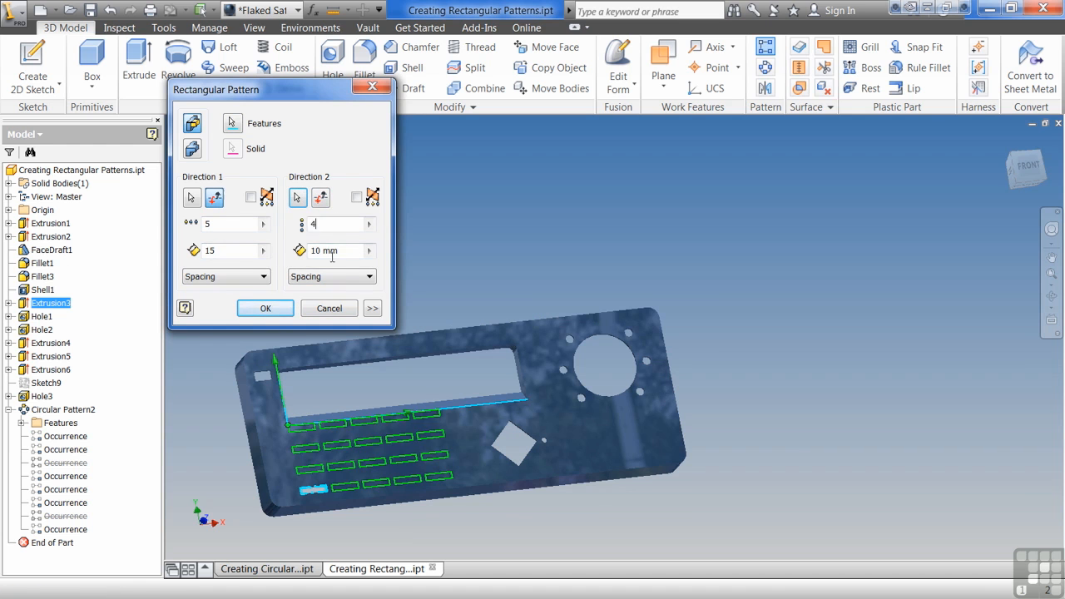
pyautogui.click(348, 249)
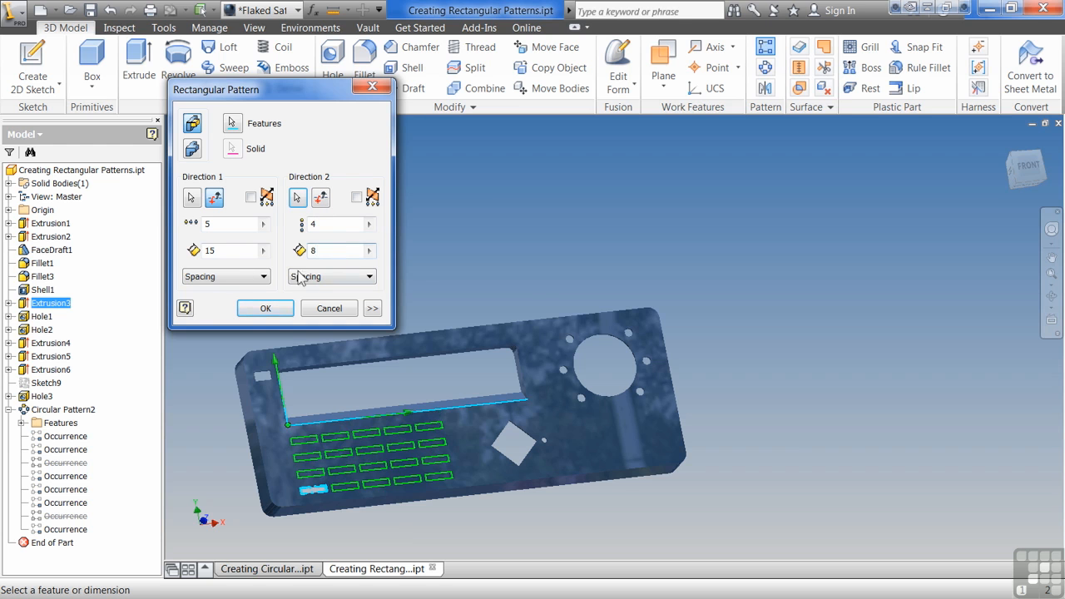
pyautogui.click(270, 308)
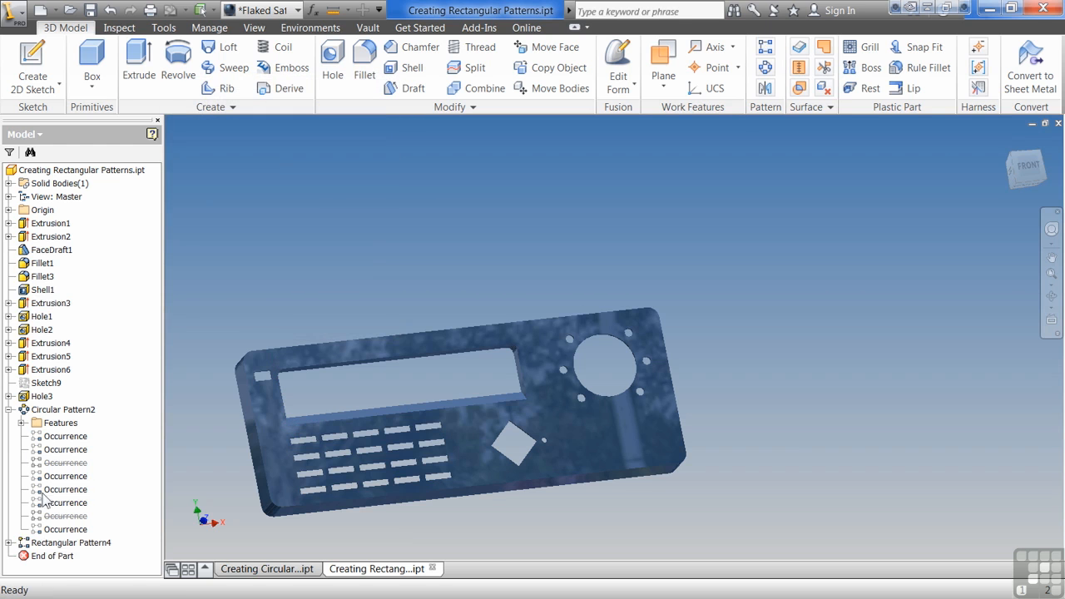
# Step: Suppress the rightmost slot occurrence in each of the rectangular pattern's three lowest rows
pyautogui.click(10, 543)
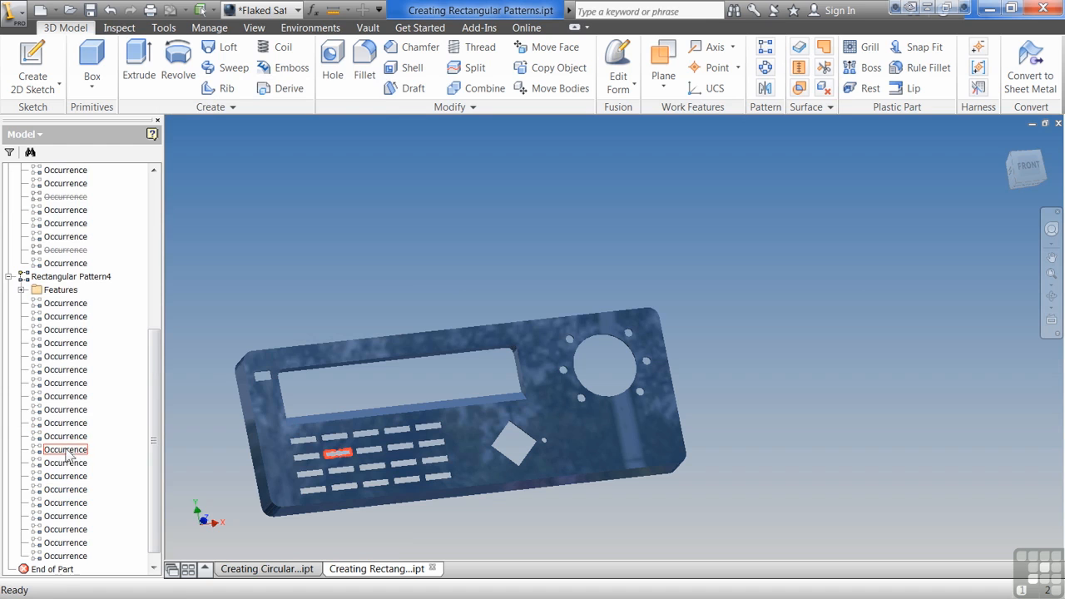
pyautogui.click(77, 423)
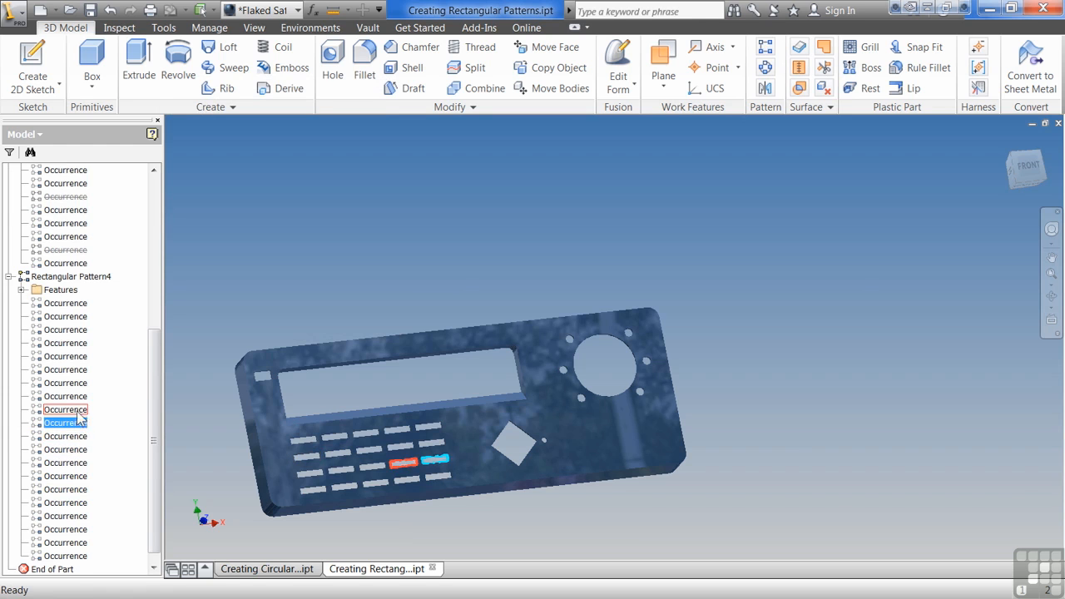
pyautogui.keyDown('ctrl'); pyautogui.click(82, 489); pyautogui.keyUp('ctrl')
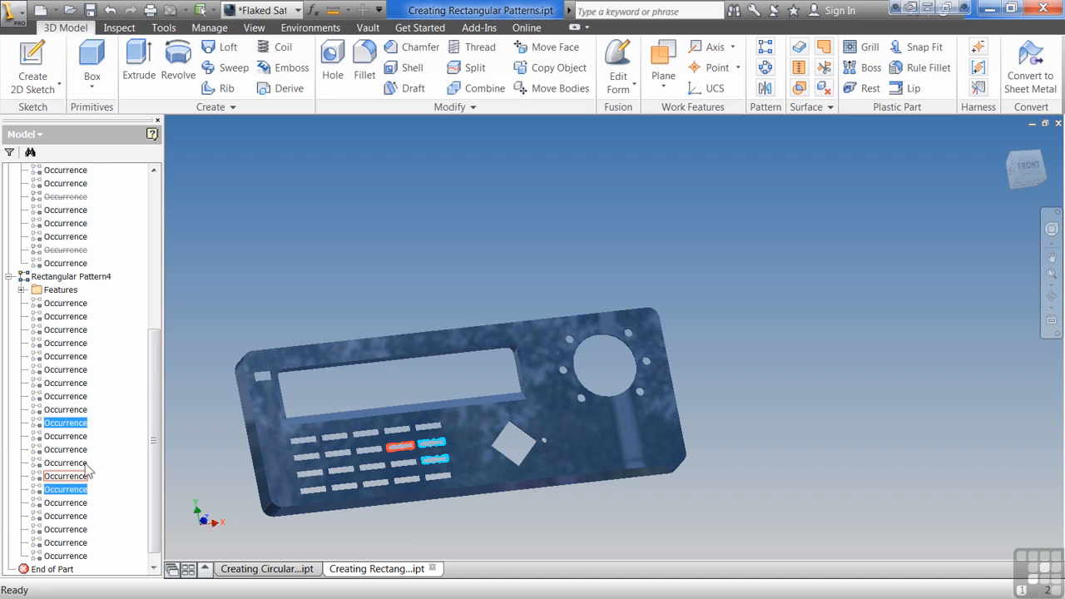
pyautogui.keyDown('ctrl'); pyautogui.click(79, 361); pyautogui.keyUp('ctrl')
pyautogui.rightClick(80, 361)
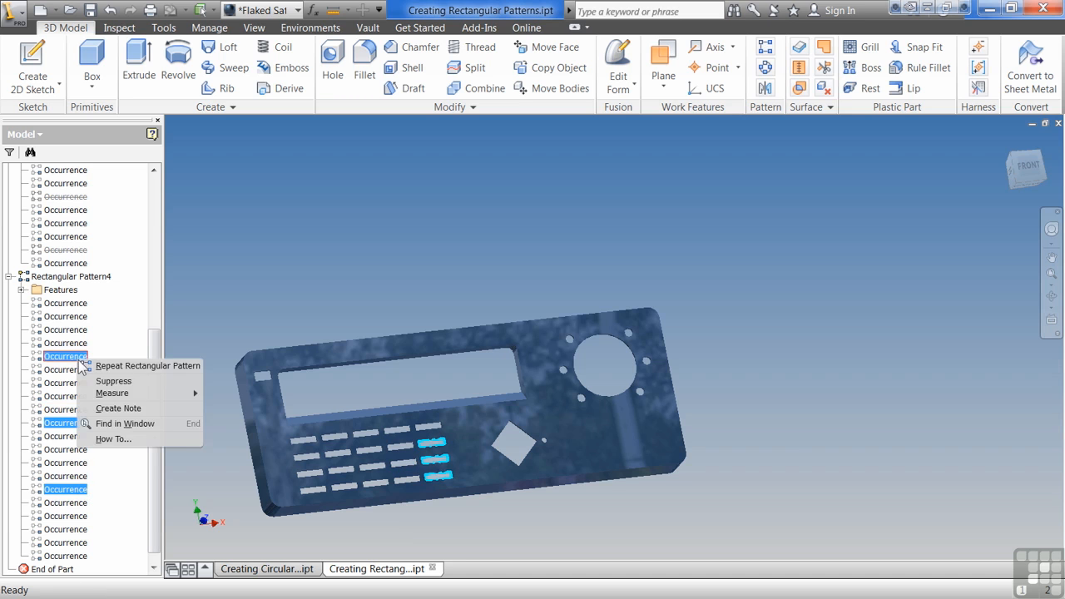
pyautogui.click(110, 381)
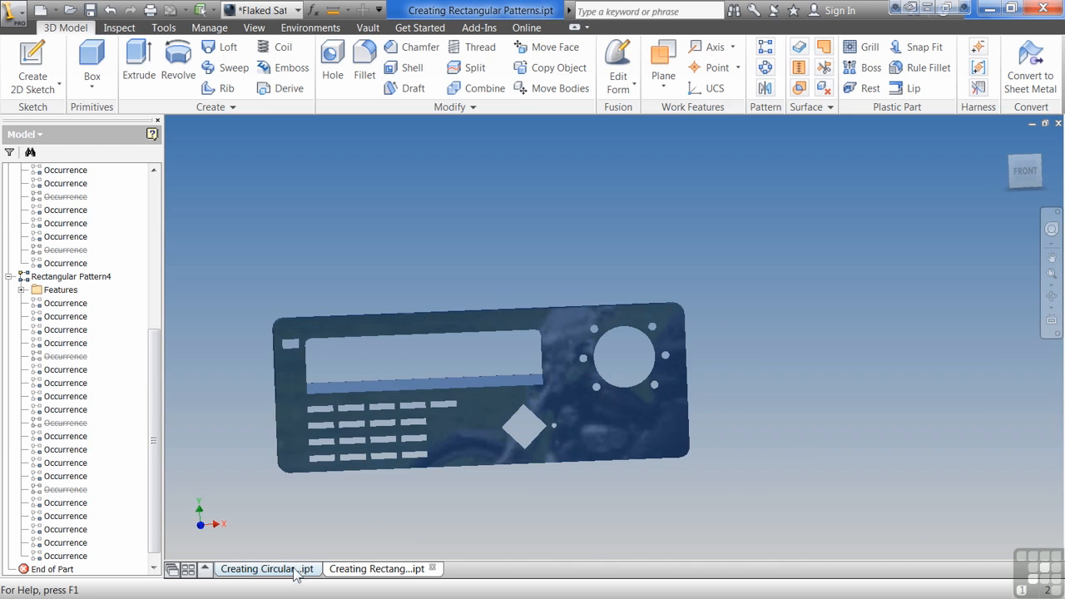
# Step: In Creating Circular Patterns.ipt, open the disc's circular pattern to review its settings and leave it without changes
pyautogui.click(266, 569)
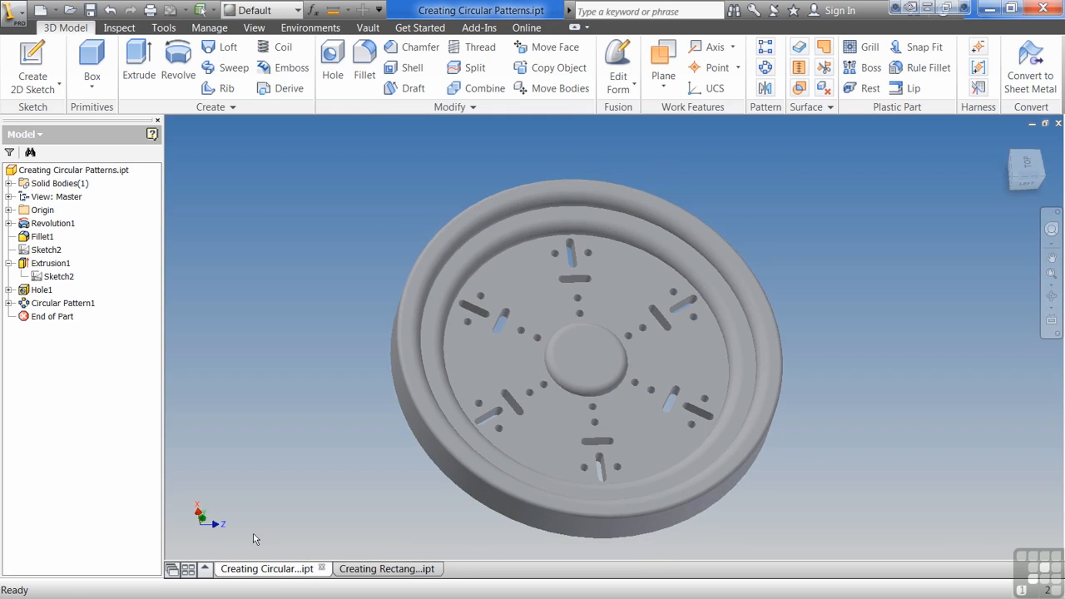
pyautogui.doubleClick(40, 304)
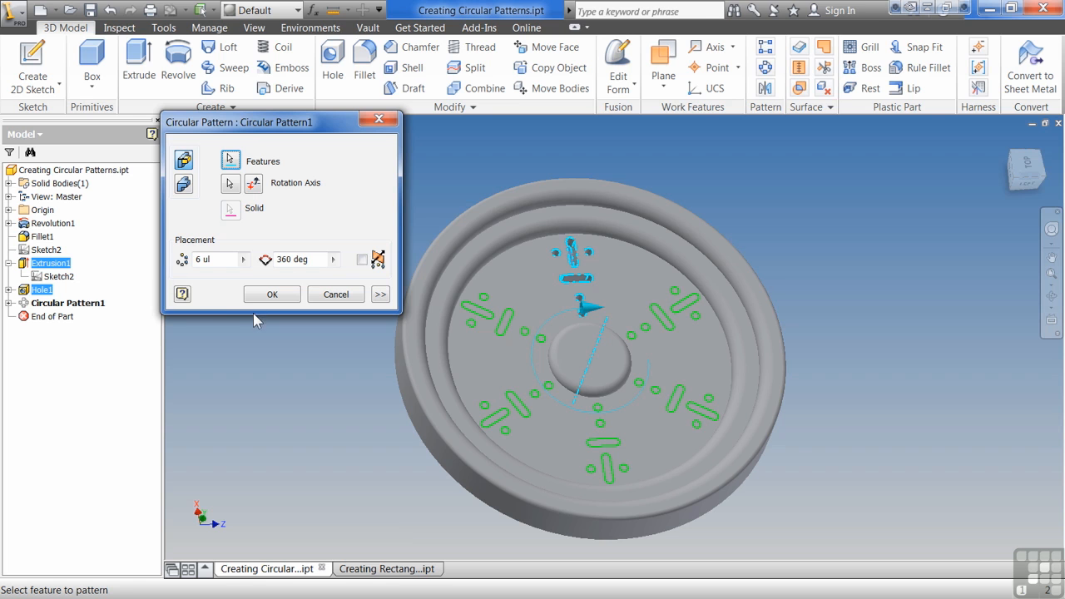
pyautogui.click(344, 294)
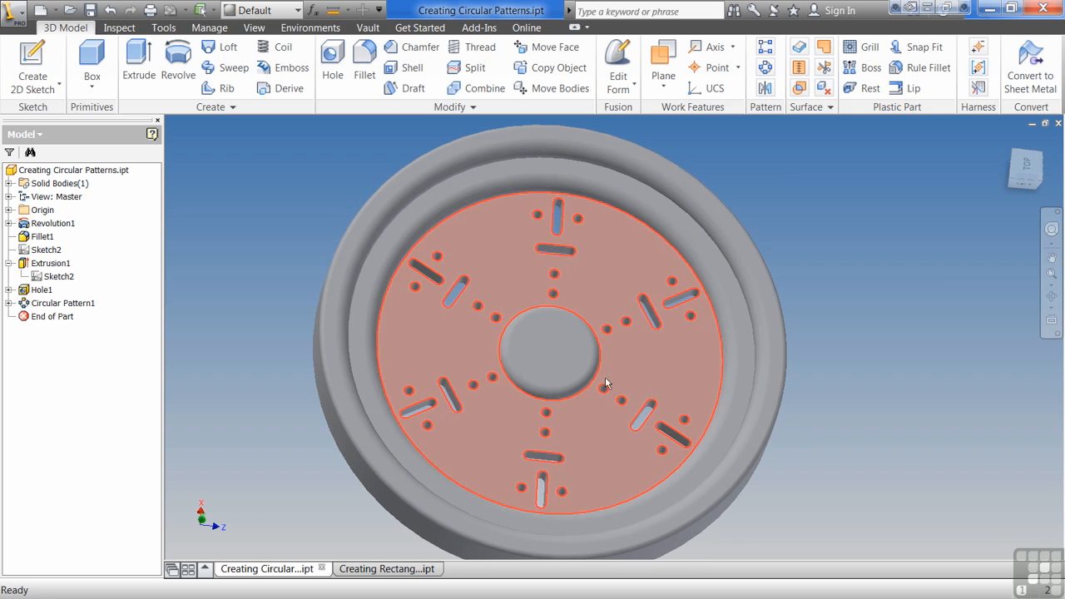
pyautogui.scroll(2, 557, 395)
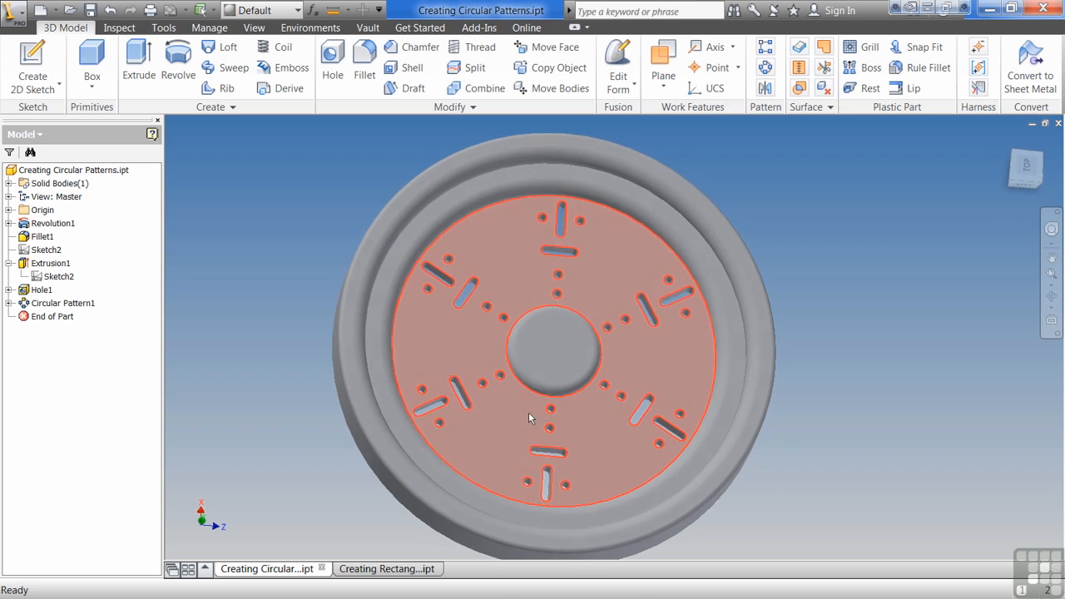